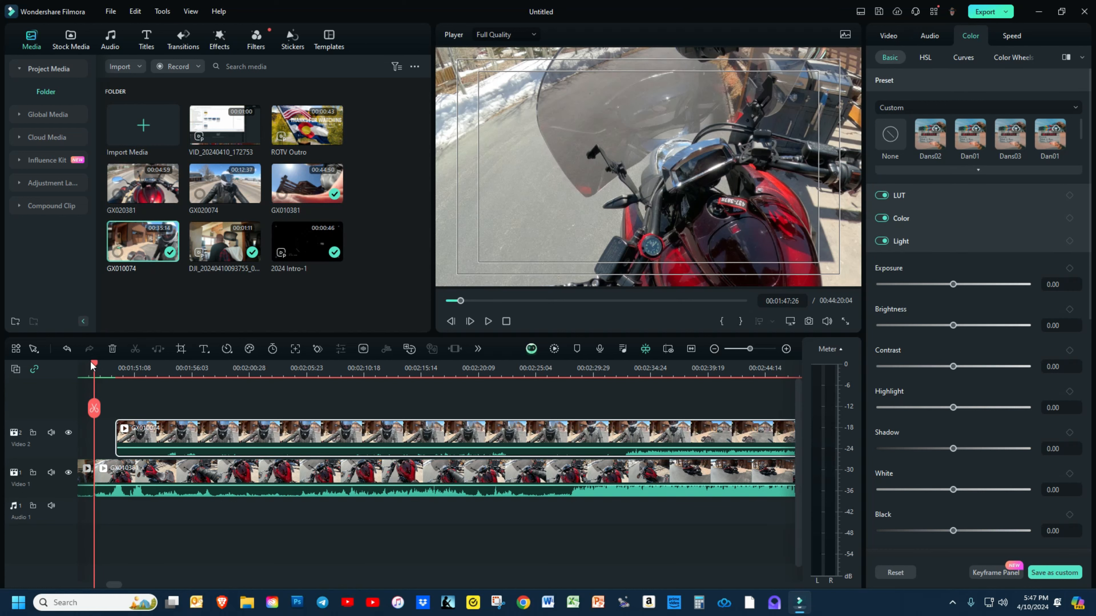
Step: Align the start of GX010074 on Video 2 with the start of GX010381 on Video 1 and preview it up to 01:51:18
{"action": "left_click_drag", "start_coordinate": [92, 363], "coordinate": [318, 389]}
{"action": "left_click_drag", "start_coordinate": [455, 440], "coordinate": [429, 447]}
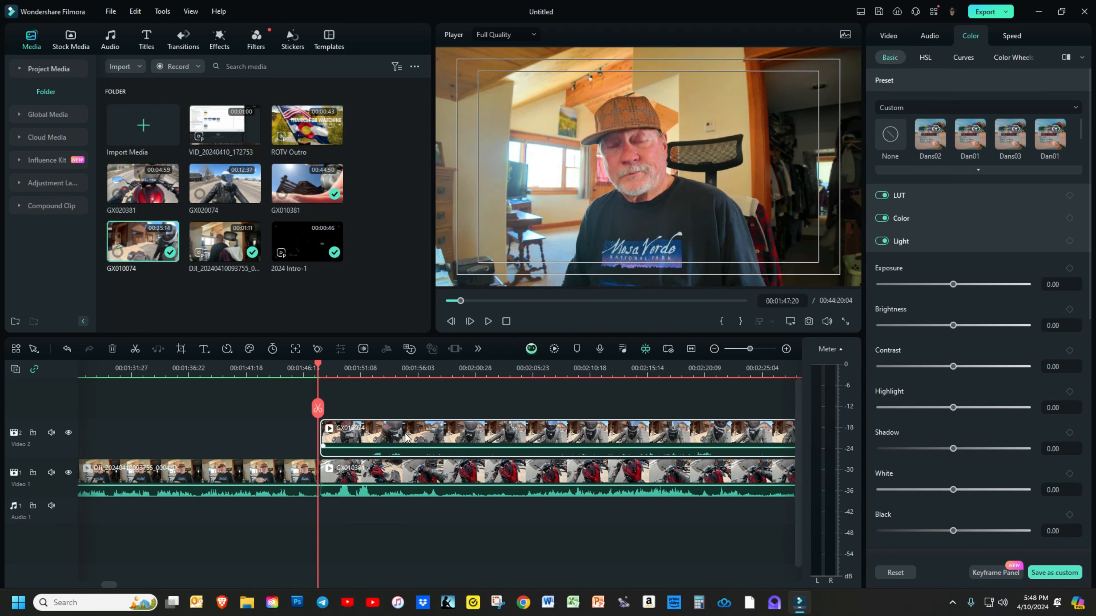
{"action": "key", "text": "space"}
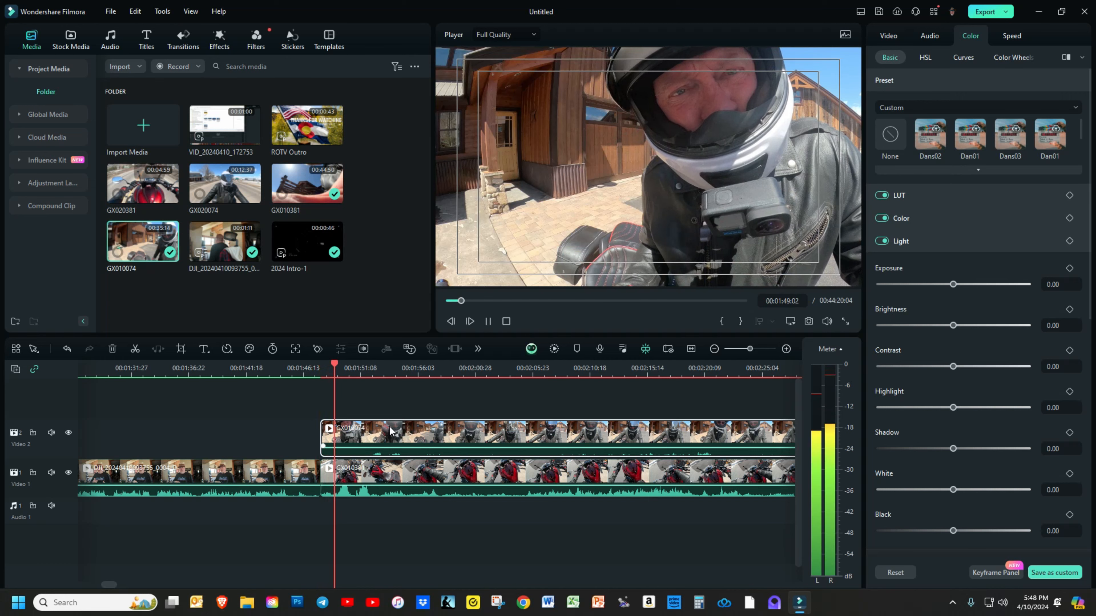
{"action": "key", "text": "space"}
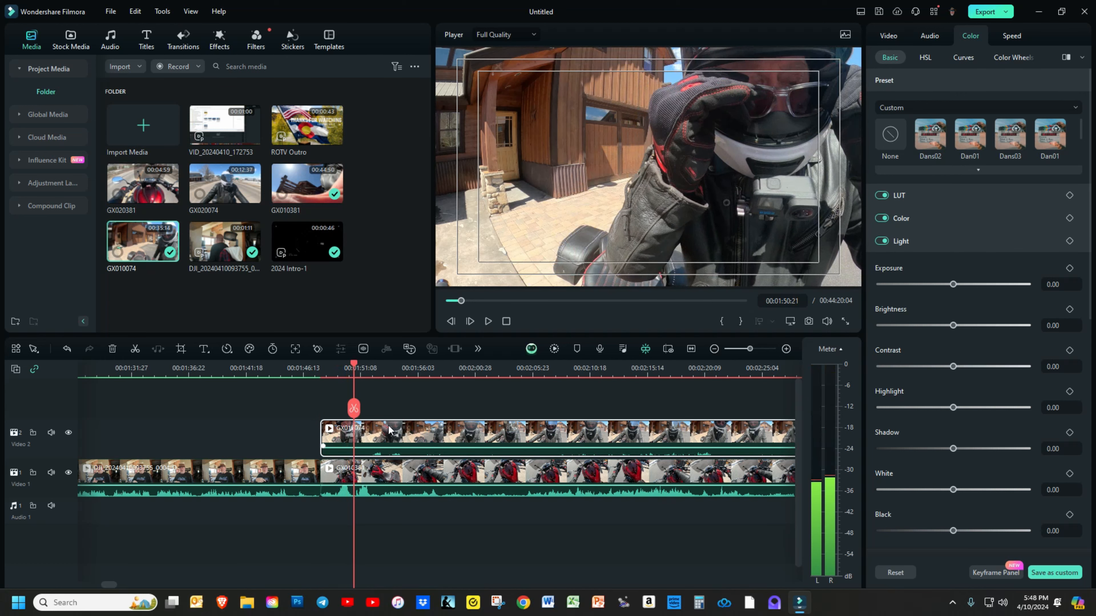
{"action": "key", "text": "space"}
{"action": "key", "text": "space"}
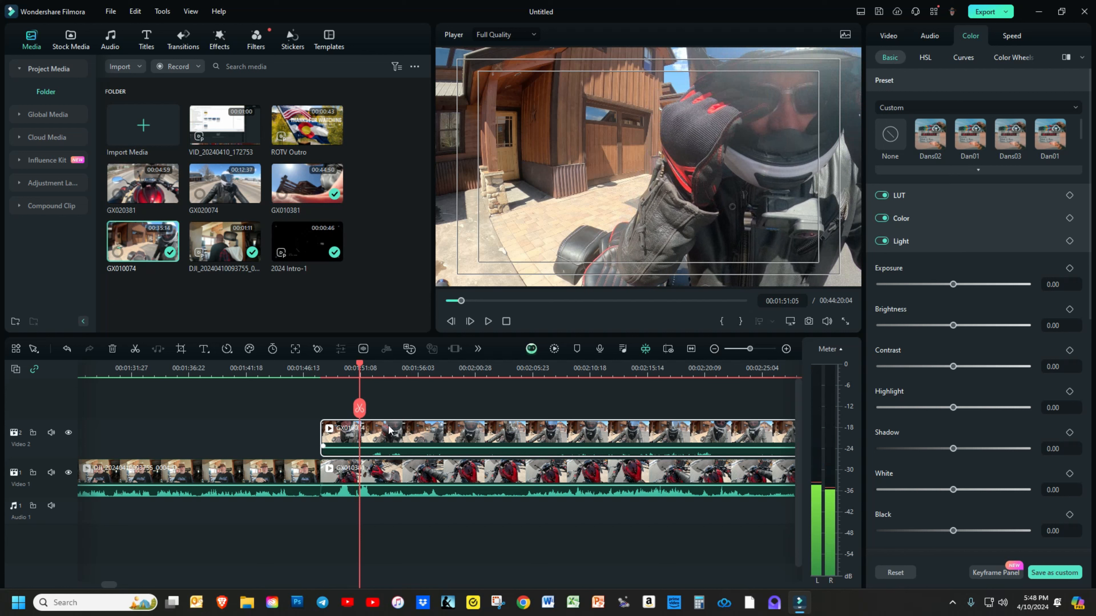
{"action": "key", "text": "space"}
{"action": "key", "text": "space"}
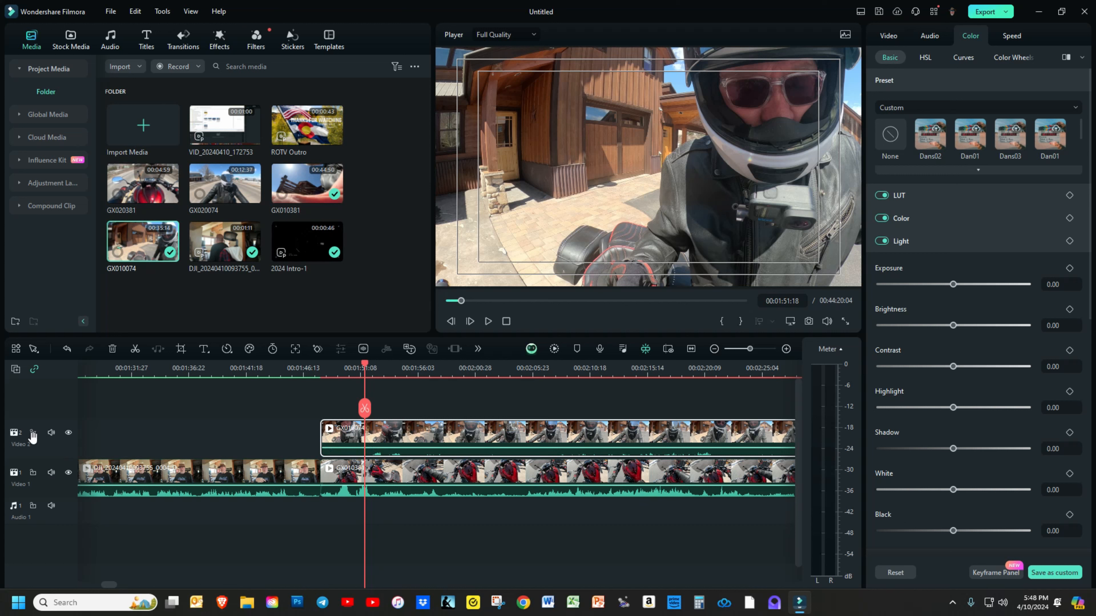
Step: Hide Video 2, play GX010381 from its start to 01:50:11 to find a sync moment, and show Video 2 again
{"action": "left_click", "coordinate": [68, 431]}
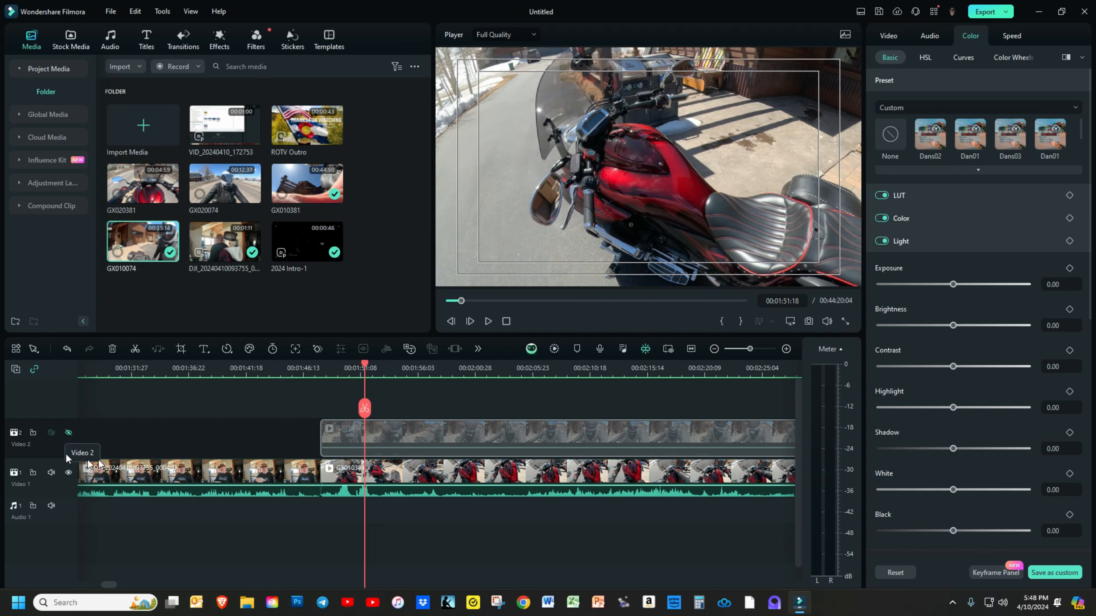
{"action": "left_click_drag", "start_coordinate": [364, 366], "coordinate": [320, 374]}
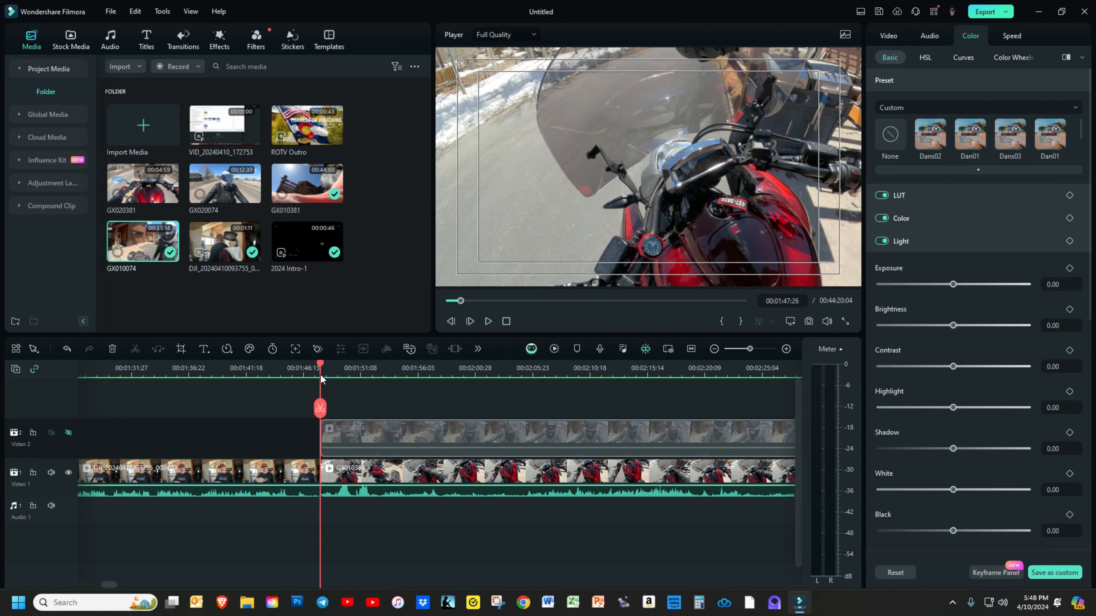
{"action": "key", "text": "space"}
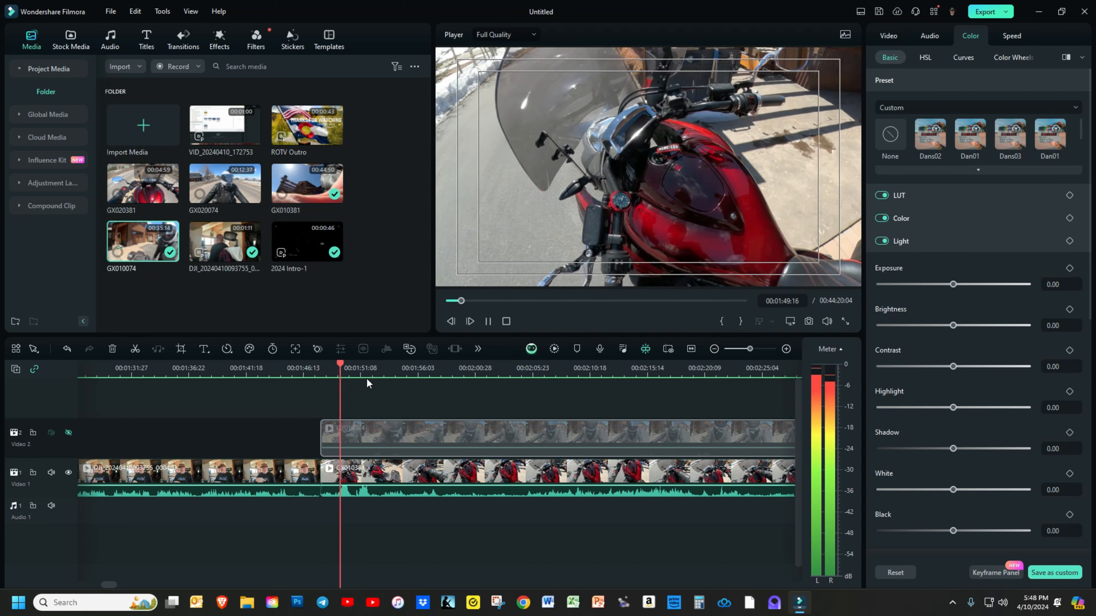
{"action": "key", "text": "space"}
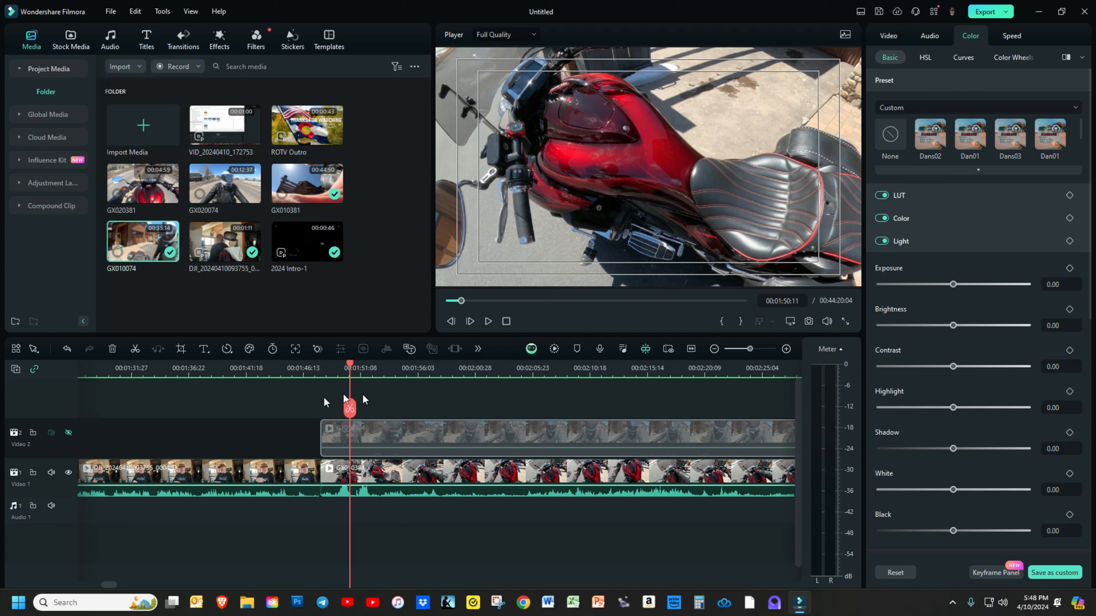
{"action": "left_click", "coordinate": [66, 432]}
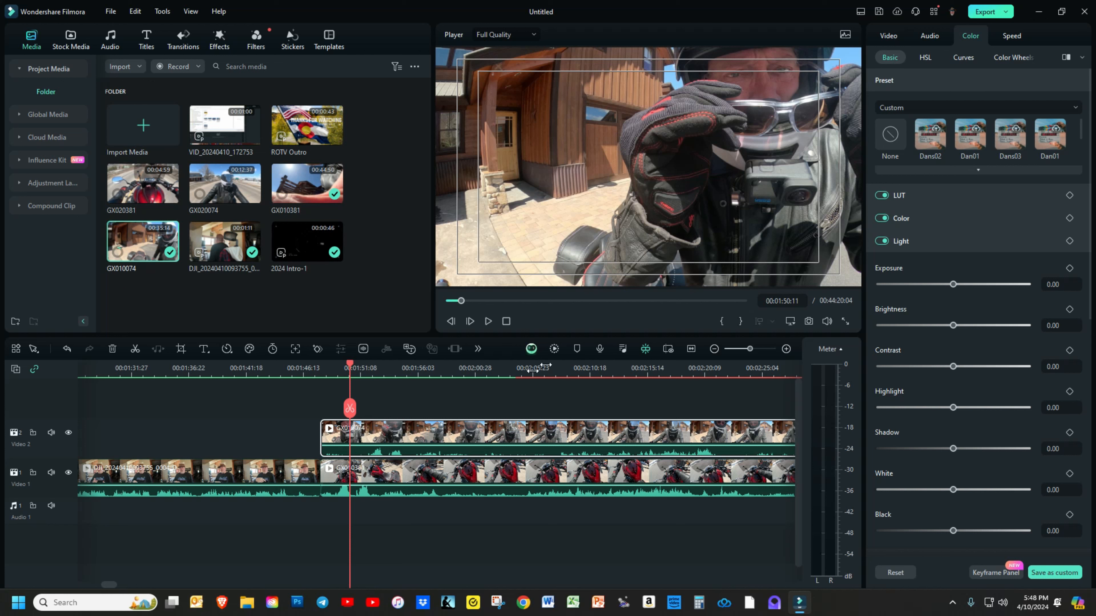
Step: Play on to the matching moment at 01:52:29 and shift GX010074 on Video 2 earlier, to start at about 01:45:10
{"action": "left_click", "coordinate": [374, 482]}
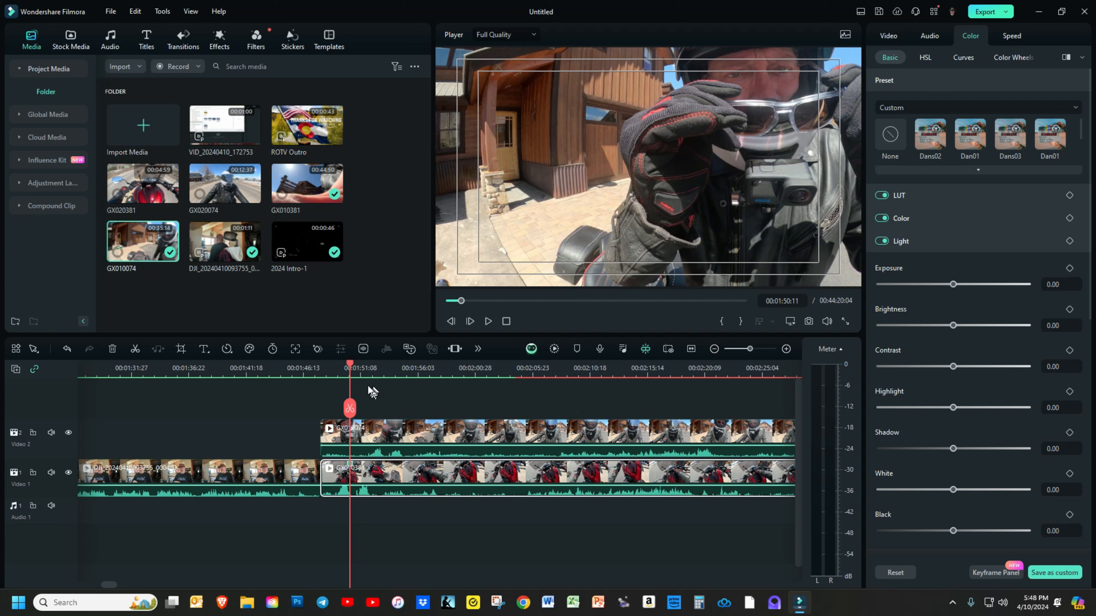
{"action": "key", "text": "space"}
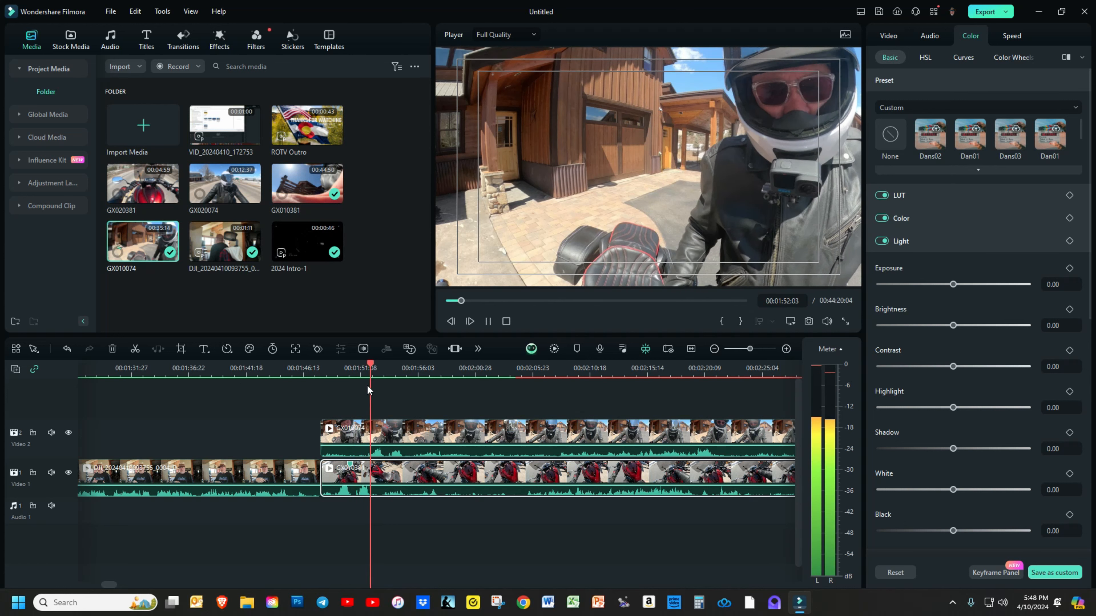
{"action": "key", "text": "space"}
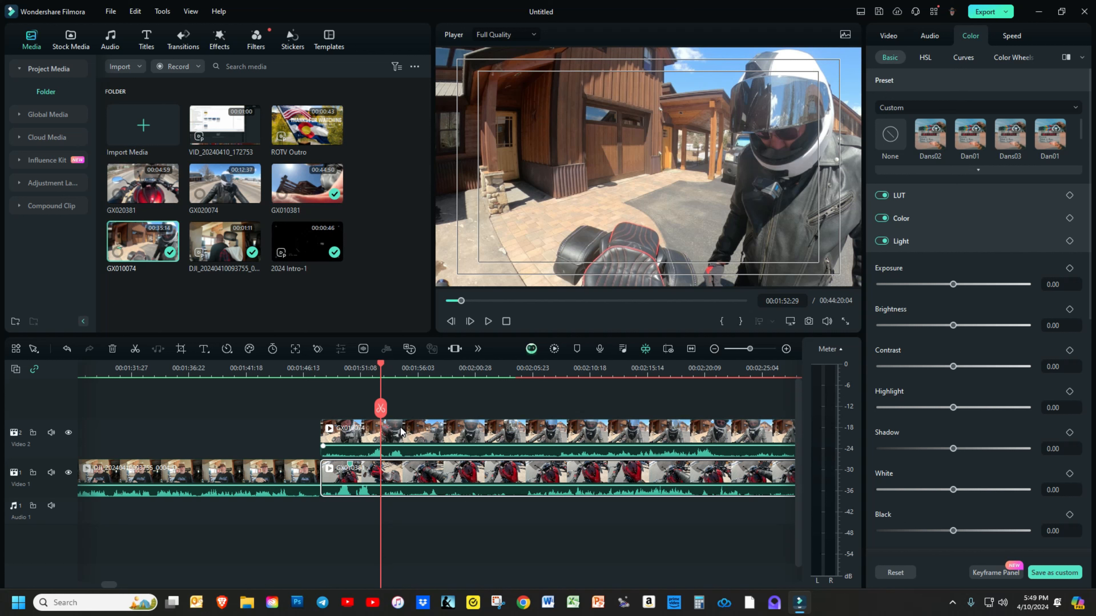
{"action": "left_click", "coordinate": [428, 435]}
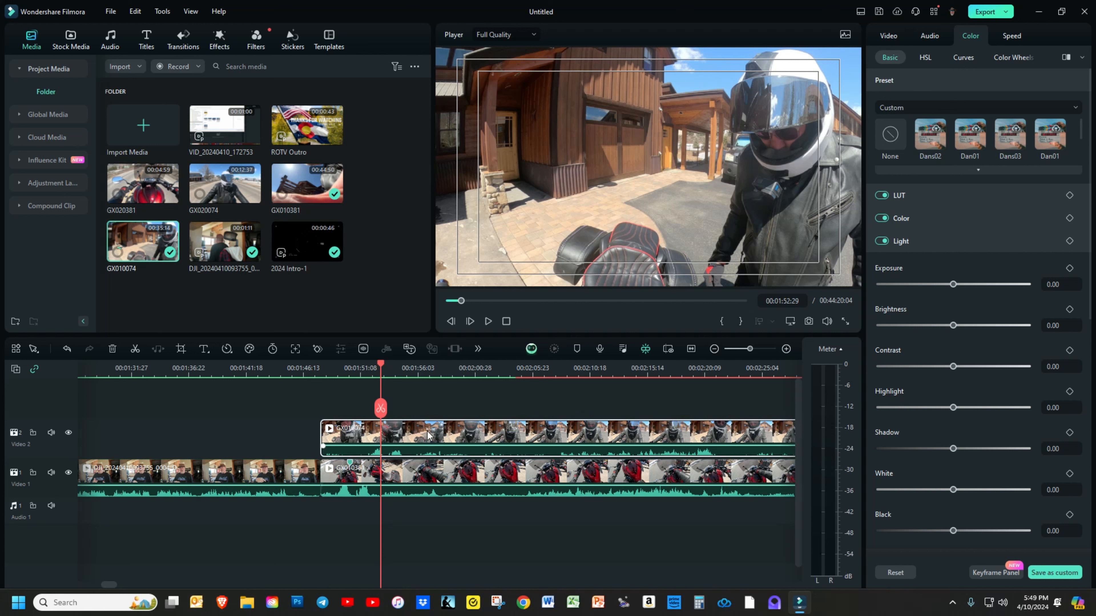
{"action": "left_click_drag", "start_coordinate": [428, 435], "coordinate": [390, 435]}
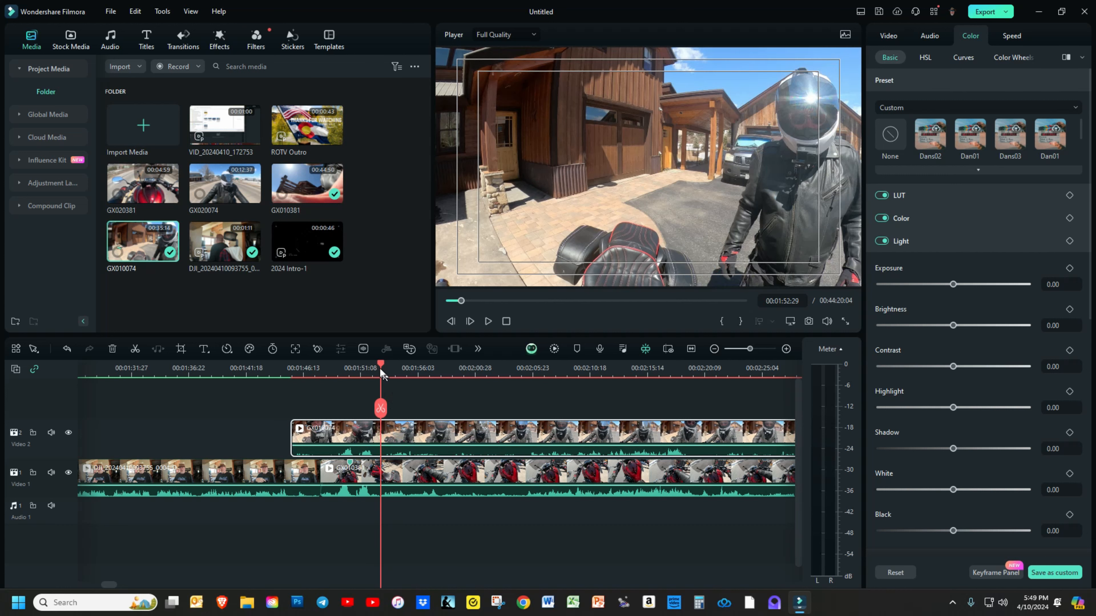
Step: Check the sync of the two camera clips by playing the overlap with Video 2 shown and with it hidden
{"action": "left_click_drag", "start_coordinate": [379, 363], "coordinate": [289, 391]}
{"action": "key", "text": "space"}
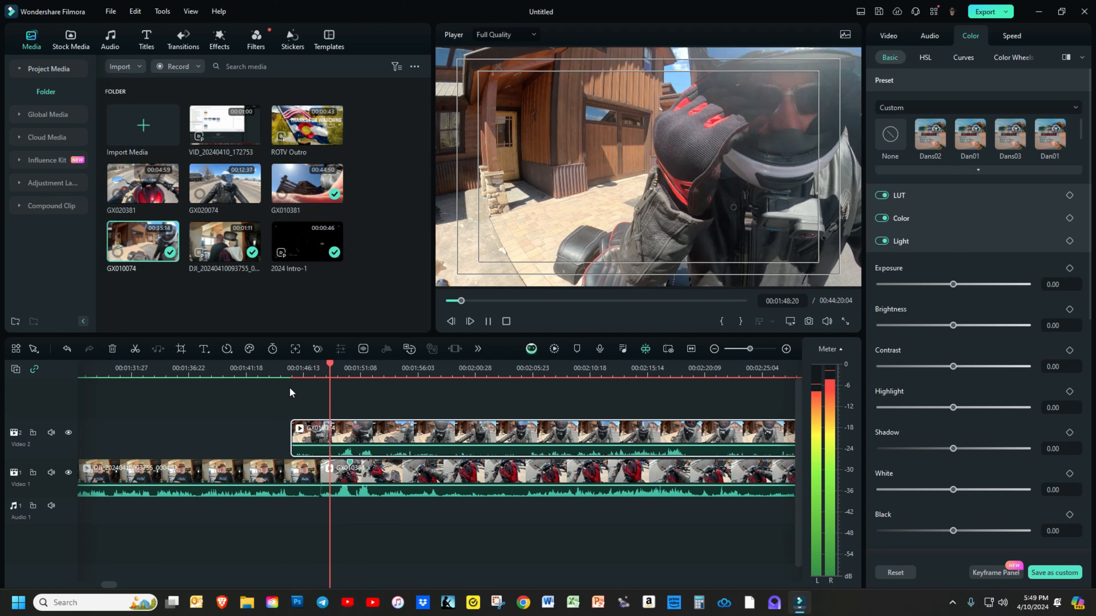
{"action": "key", "text": "space"}
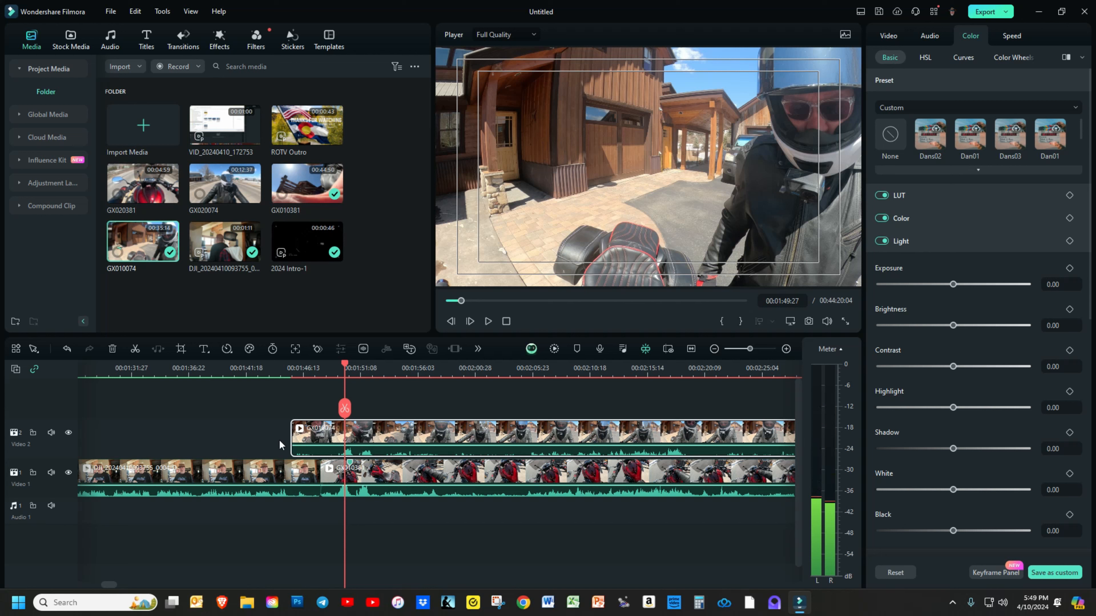
{"action": "left_click", "coordinate": [68, 432]}
{"action": "key", "text": "space"}
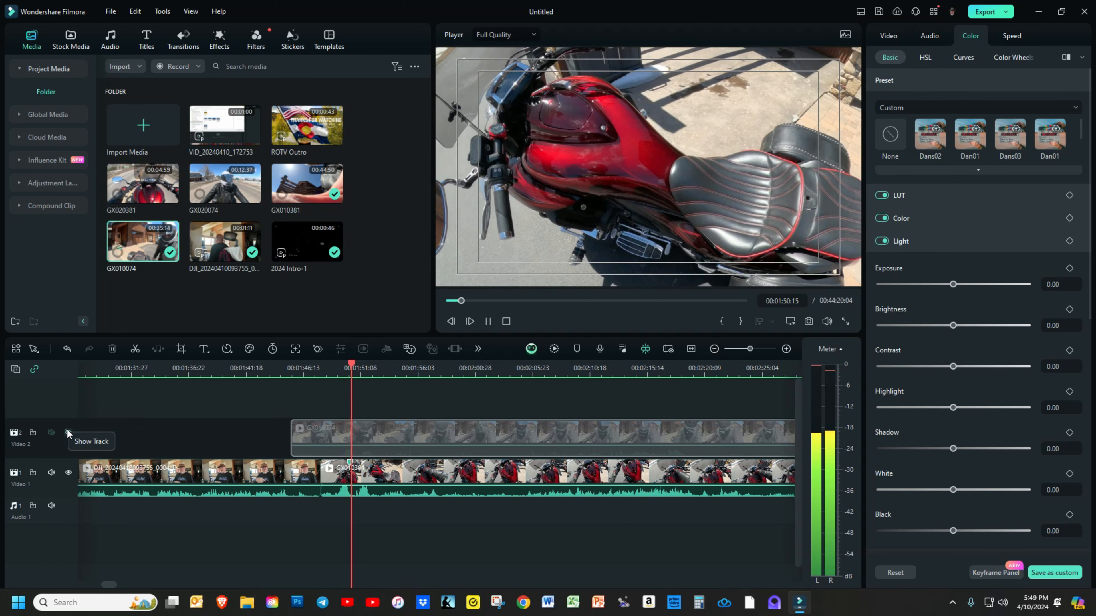
{"action": "key", "text": "space"}
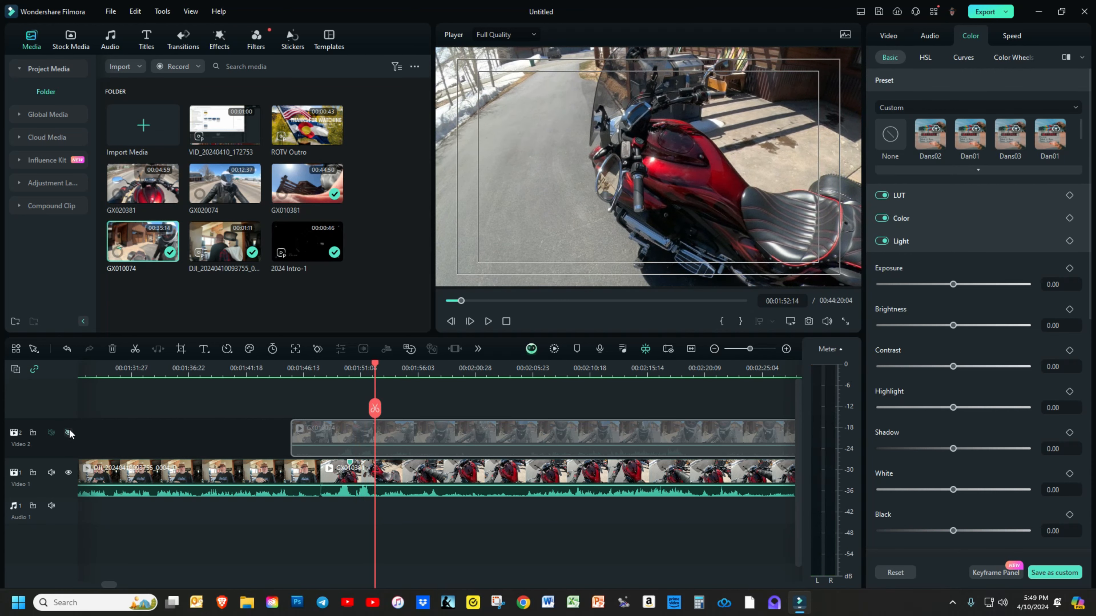
{"action": "left_click", "coordinate": [68, 432]}
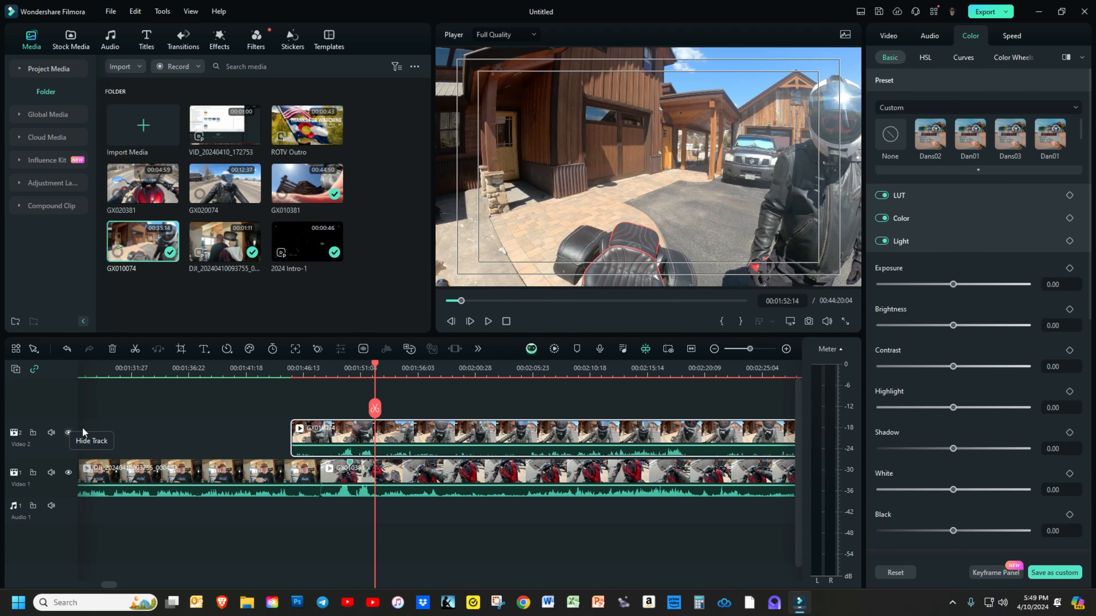
Step: Split both GX010074 on Video 2 and GX010381 on Video 1 at 01:55:02
{"action": "left_click_drag", "start_coordinate": [375, 368], "coordinate": [319, 375]}
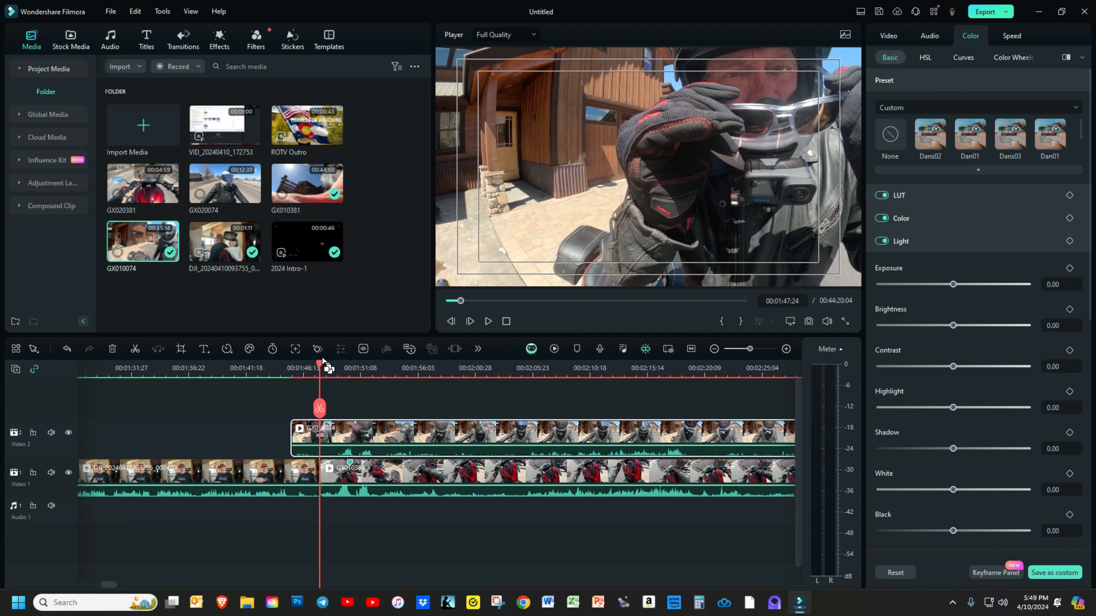
{"action": "left_click_drag", "start_coordinate": [321, 360], "coordinate": [406, 362]}
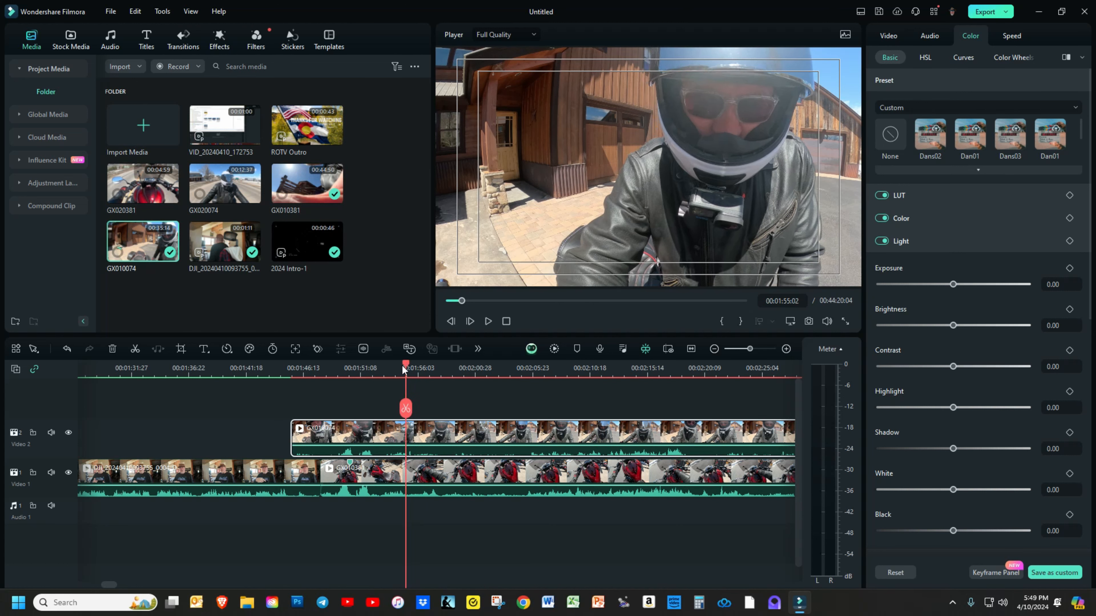
{"action": "left_click", "coordinate": [387, 477], "text": "ctrl"}
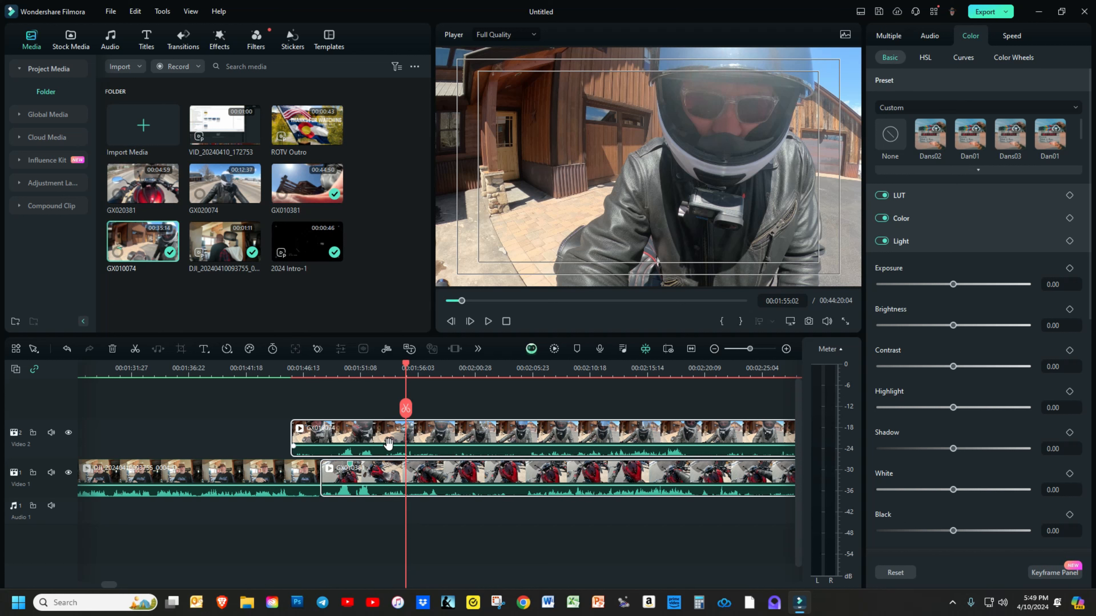
{"action": "key", "text": "ctrl+b"}
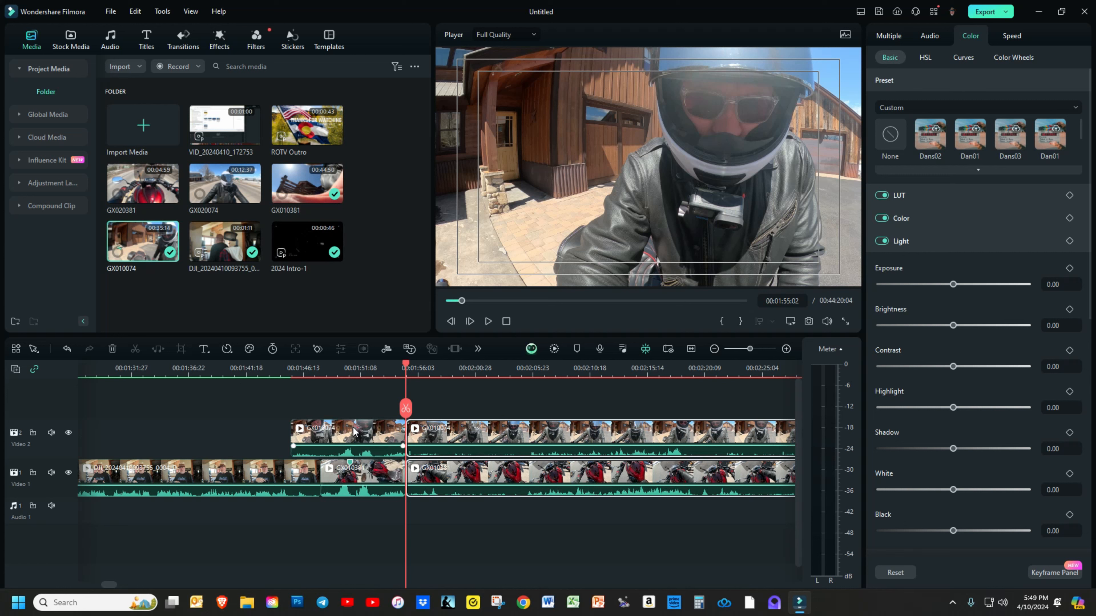
Step: Delete the GX010074 and GX010381 pieces before the cut so the remaining footage directly follows the talking-head clip
{"action": "left_click", "coordinate": [354, 431]}
{"action": "key", "text": "Delete"}
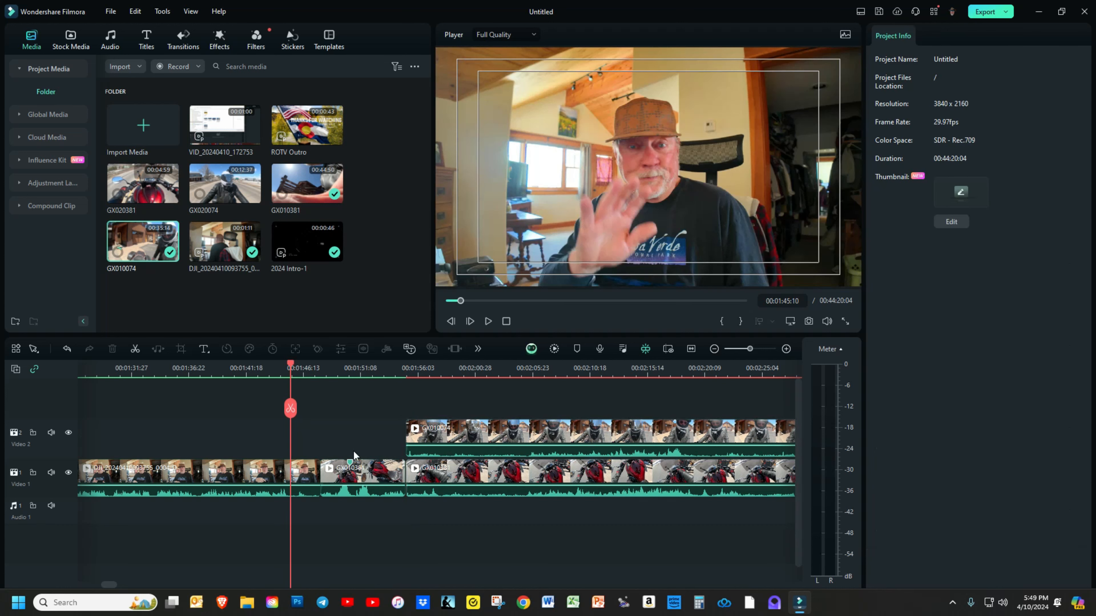
{"action": "left_click", "coordinate": [371, 474]}
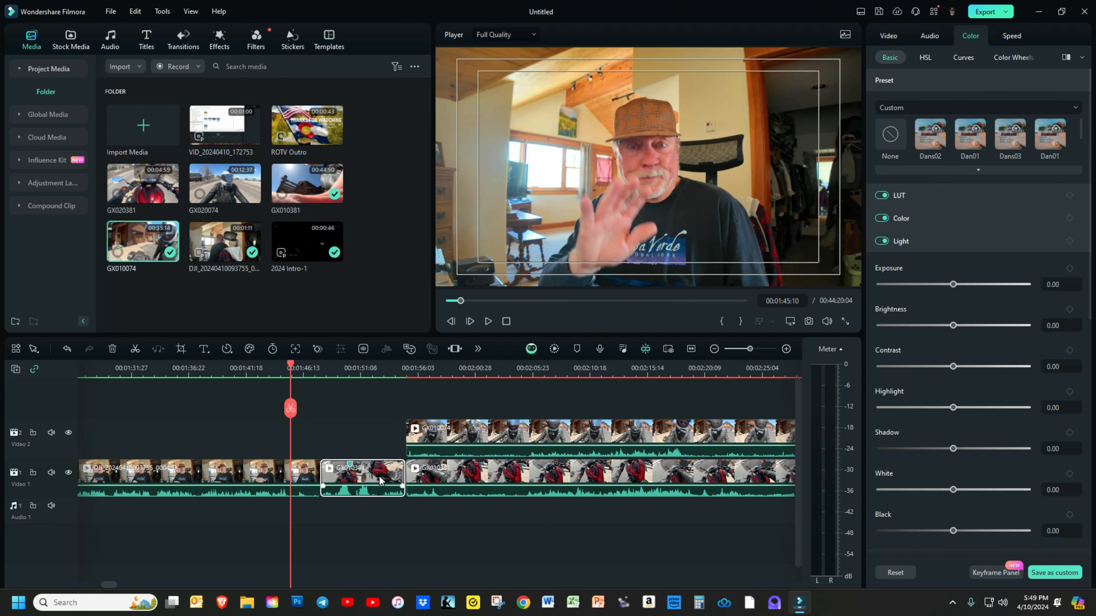
{"action": "key", "text": "Delete"}
Step: Play the remaining footage to 01:57:27 and split the clips on both video tracks there
{"action": "key", "text": "space"}
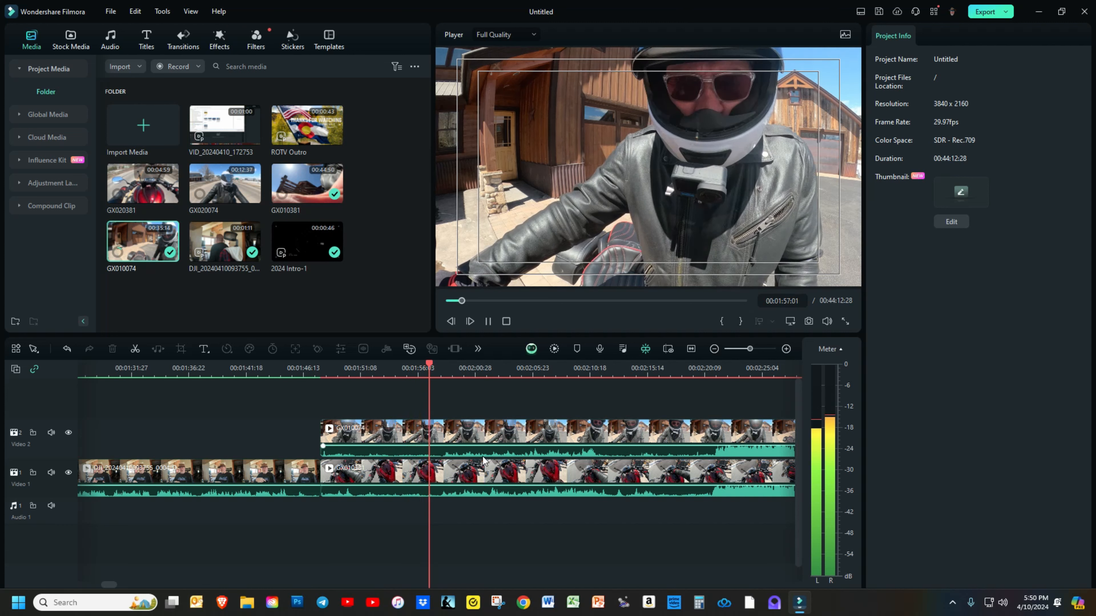
{"action": "key", "text": "space"}
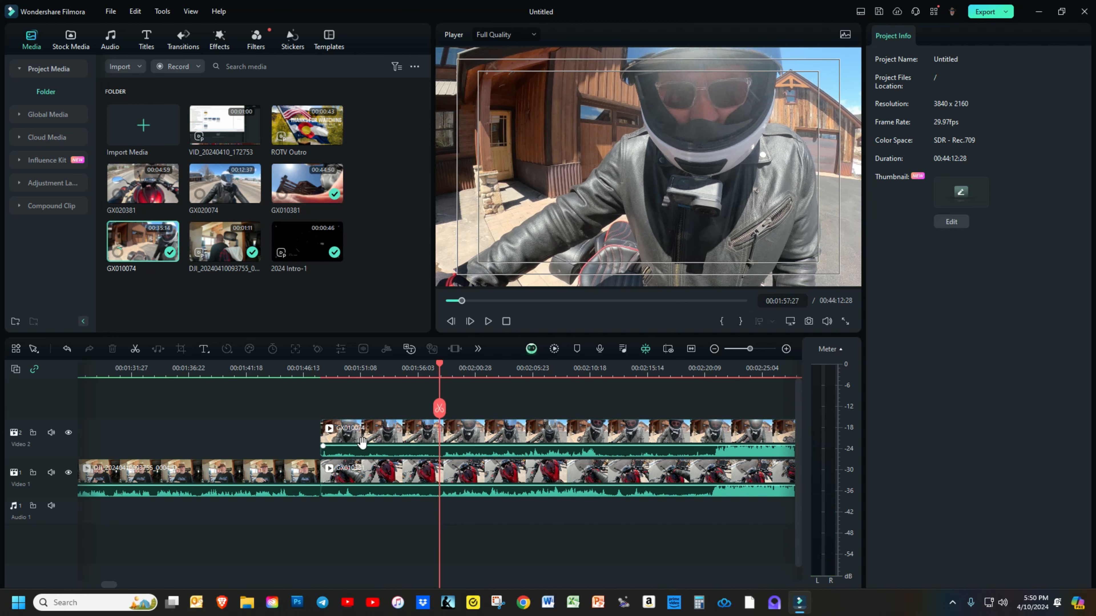
{"action": "left_click", "coordinate": [371, 445]}
{"action": "left_click", "coordinate": [368, 480]}
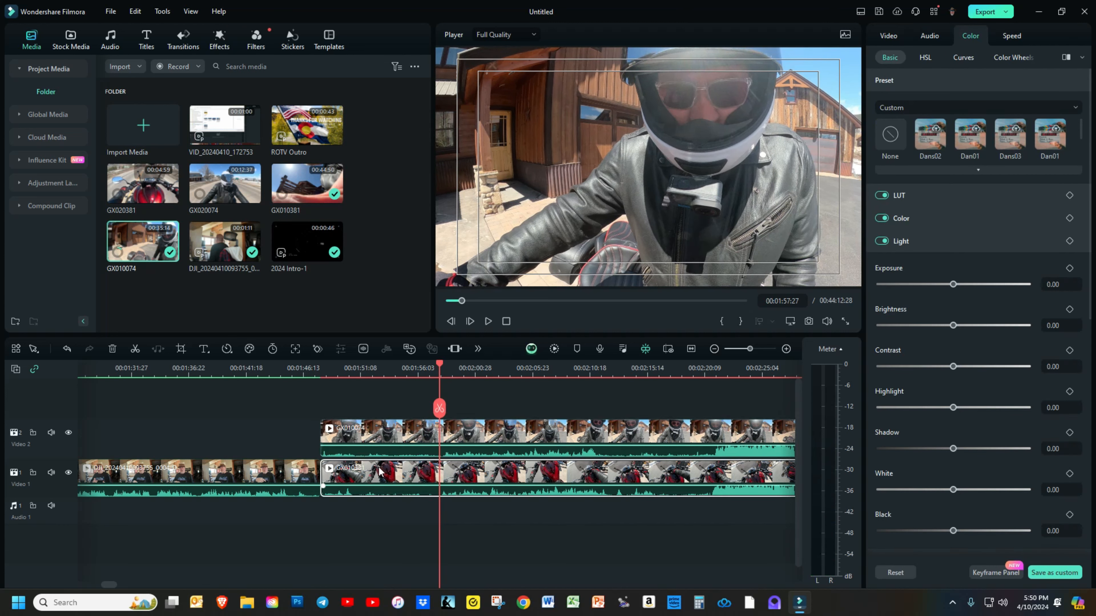
{"action": "left_click", "coordinate": [389, 443], "text": "ctrl"}
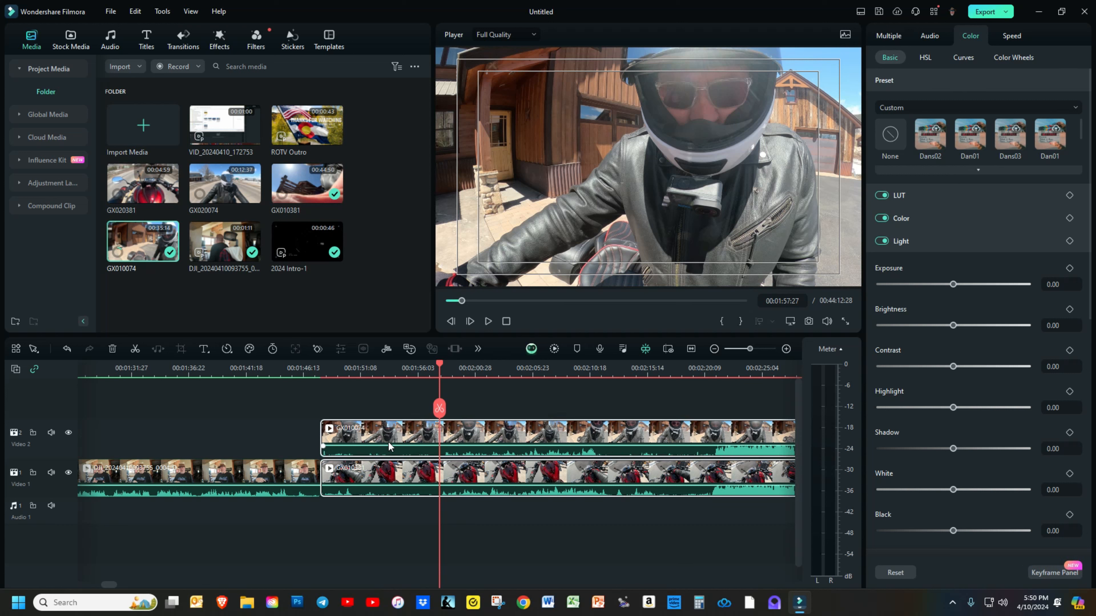
{"action": "key", "text": "ctrl+b"}
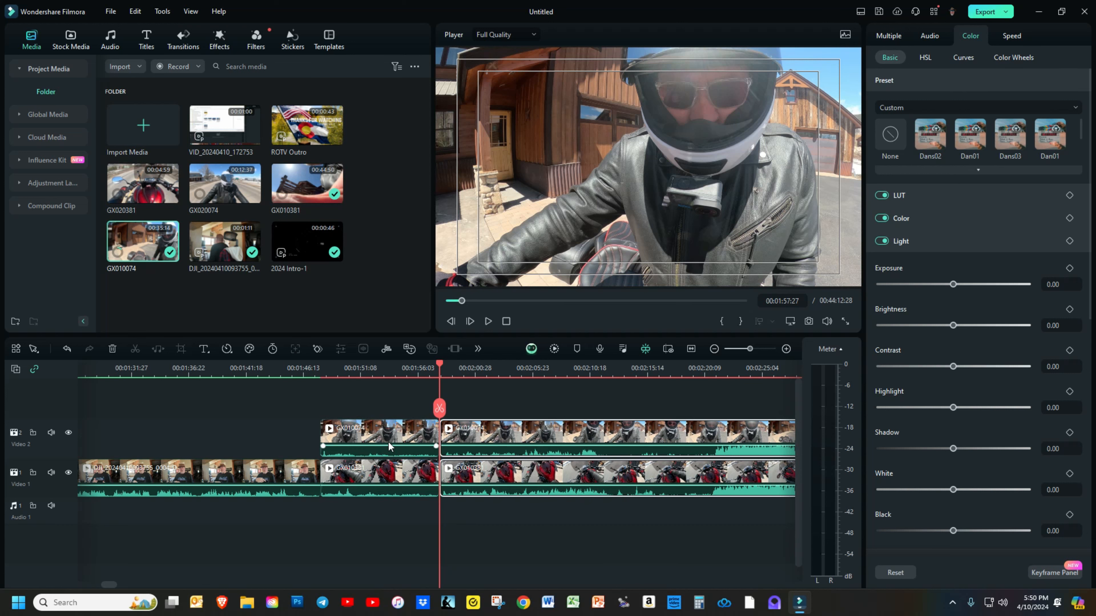
Step: Ripple delete the two leading pieces before the 01:57:27 cut on Video 1 and Video 2
{"action": "left_click", "coordinate": [388, 446]}
{"action": "left_click", "coordinate": [382, 480], "text": "ctrl"}
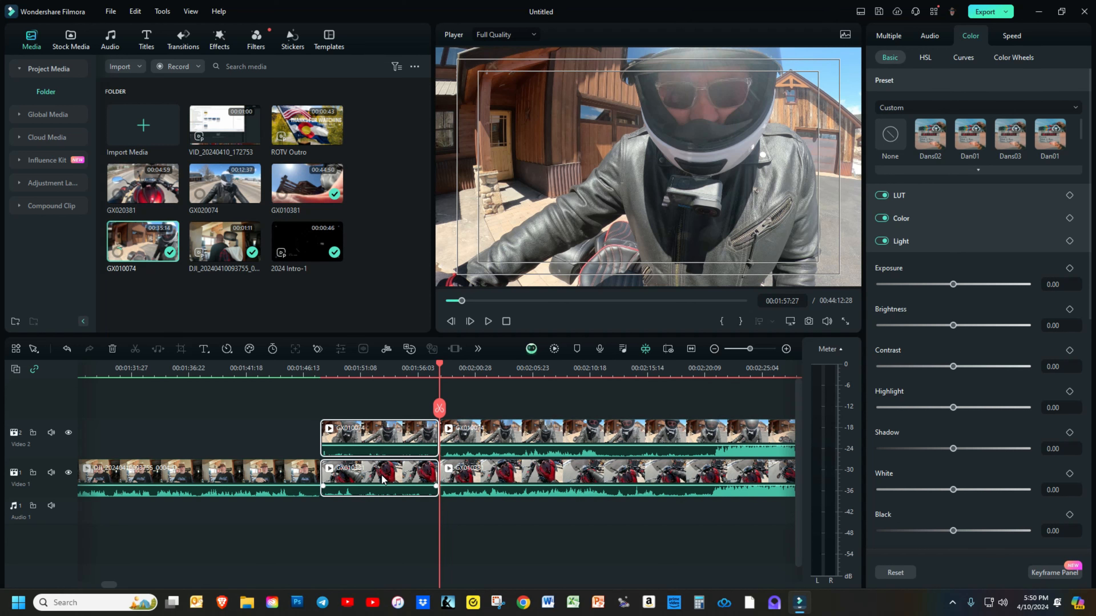
{"action": "key", "text": "shift+Delete"}
Step: Play the start of the remaining footage, advance to 00:02:09:07 and split the clips on Video 1 and Video 2 there
{"action": "key", "text": "space"}
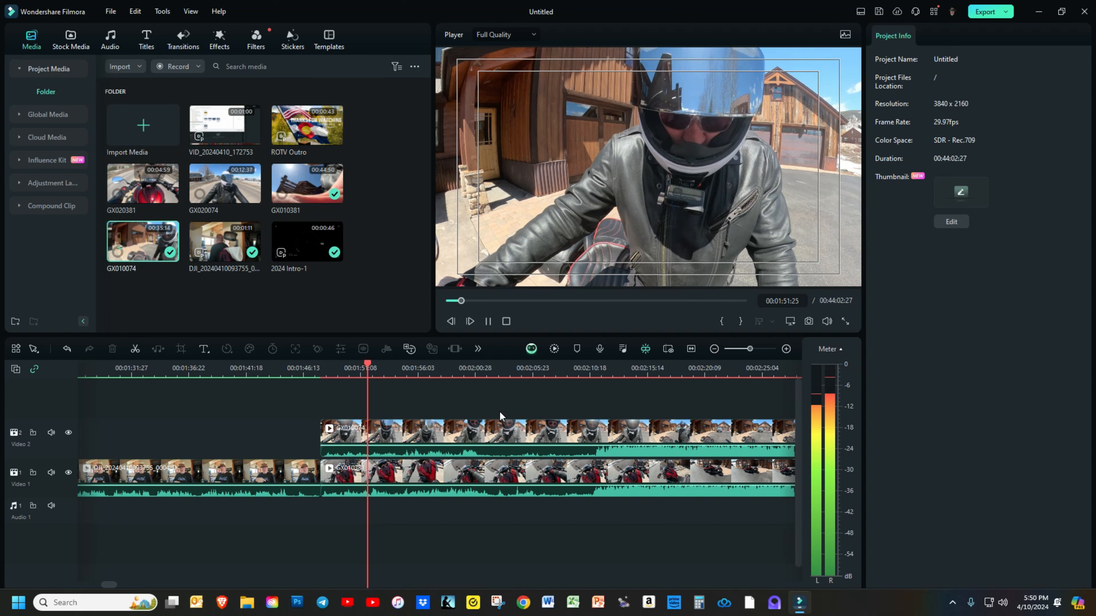
{"action": "key", "text": "space"}
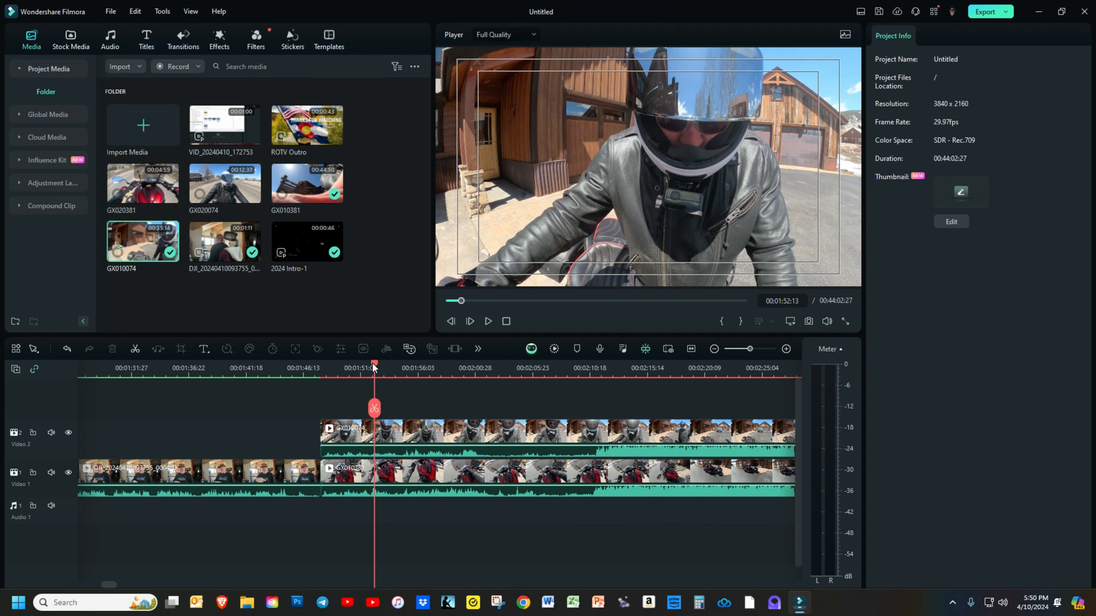
{"action": "left_click_drag", "start_coordinate": [375, 365], "coordinate": [573, 407]}
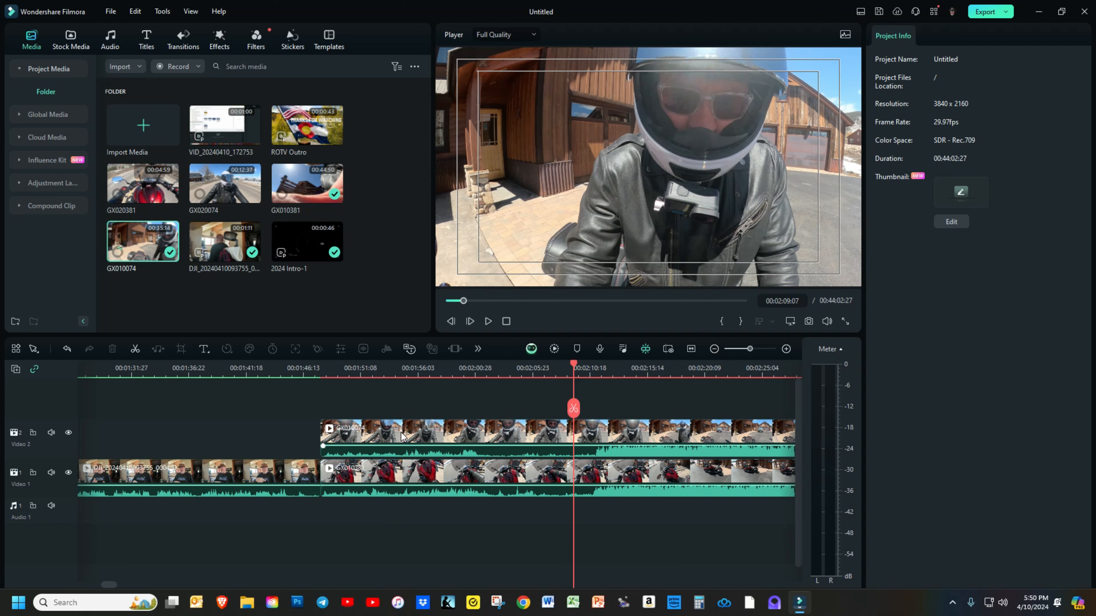
{"action": "left_click", "coordinate": [408, 438]}
{"action": "left_click", "coordinate": [421, 464], "text": "ctrl"}
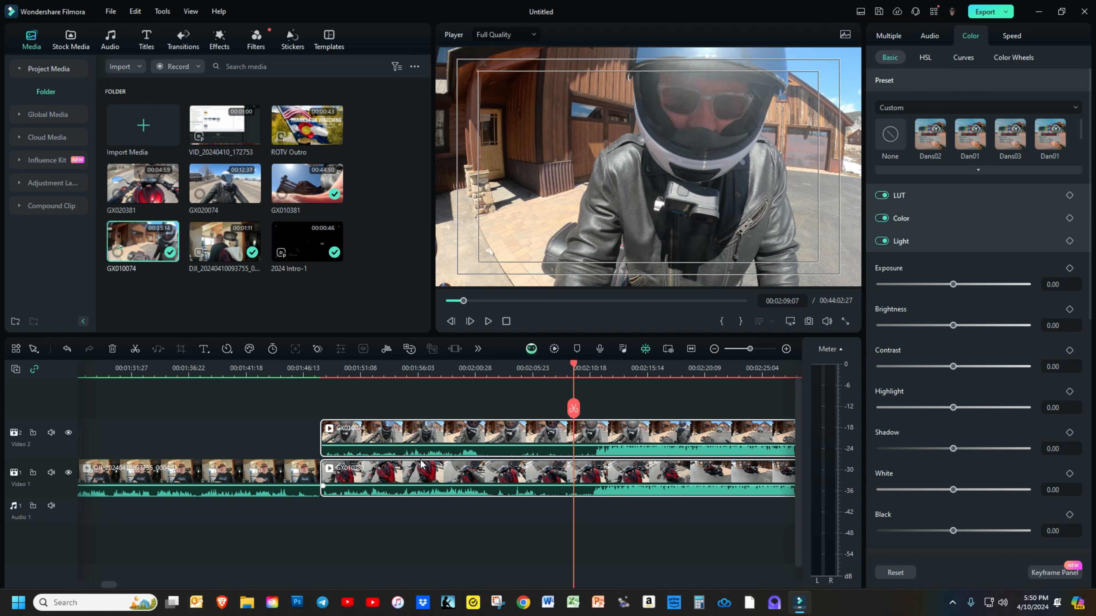
{"action": "key", "text": "ctrl+b"}
Step: Ripple delete the two leading pieces before the 00:02:09:07 cut on Video 1 and Video 2, and play the joined footage
{"action": "left_click", "coordinate": [408, 440]}
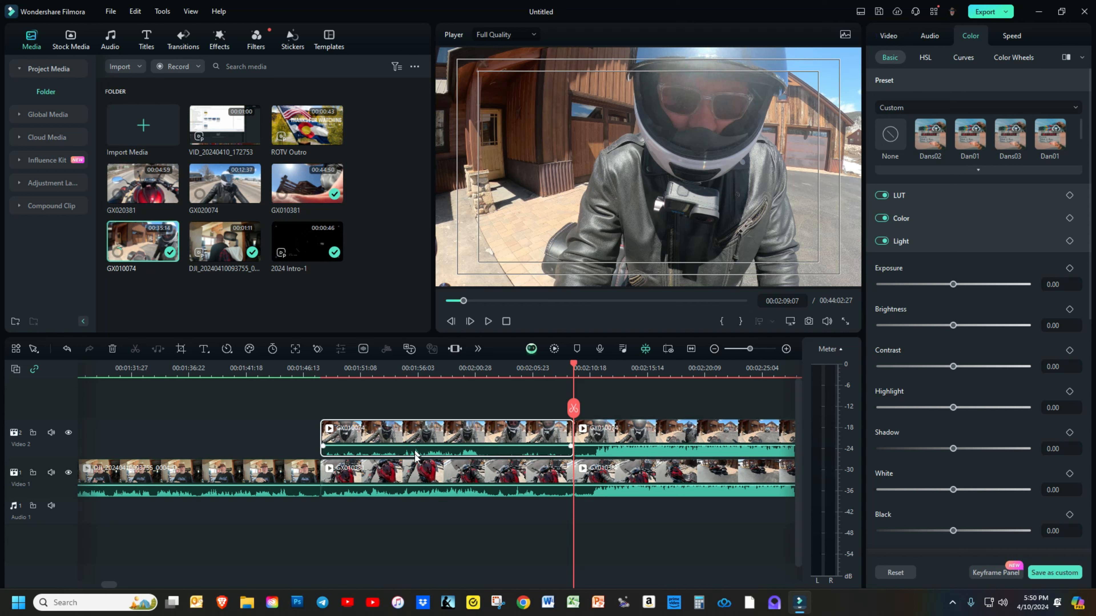
{"action": "left_click", "coordinate": [415, 465], "text": "ctrl"}
{"action": "key", "text": "shift+Delete"}
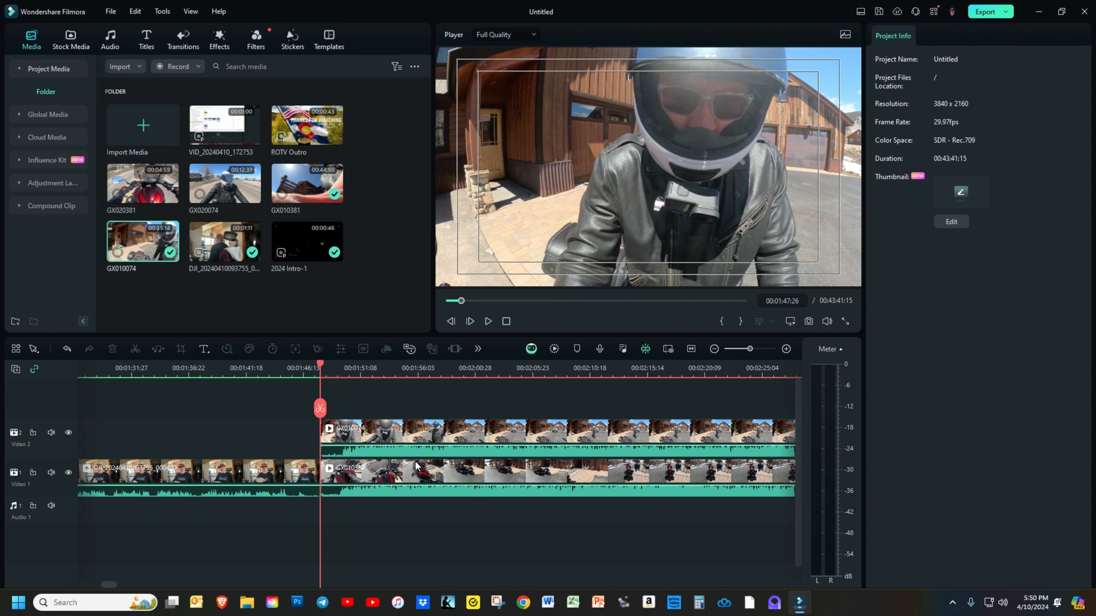
{"action": "key", "text": "space"}
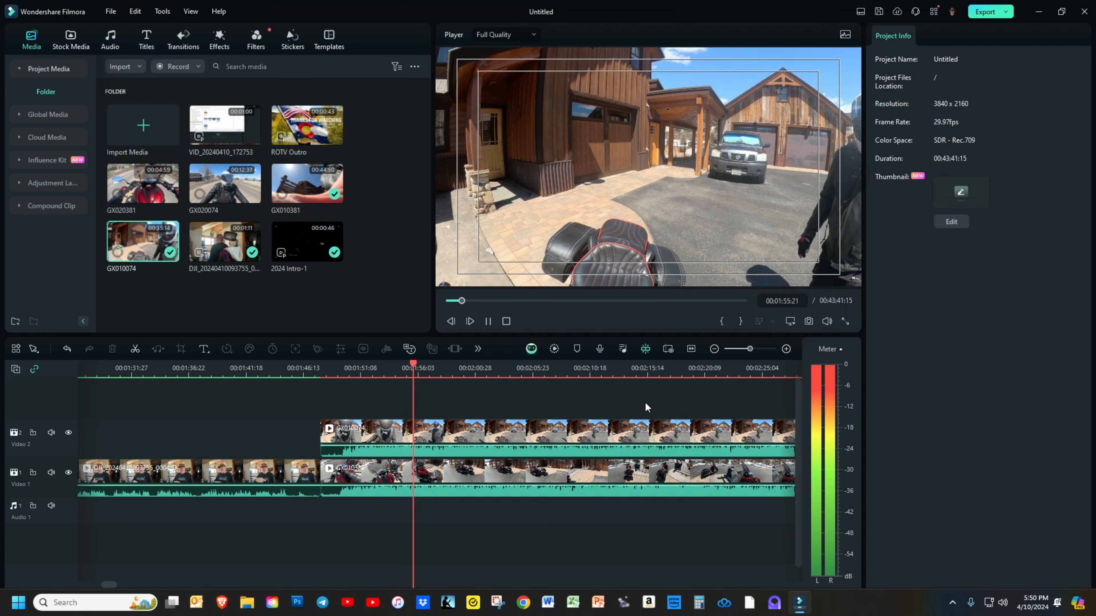
Step: Add GX020074 after GX010074 on Video 2 and delete the gap between the two clips
{"action": "left_click", "coordinate": [690, 349]}
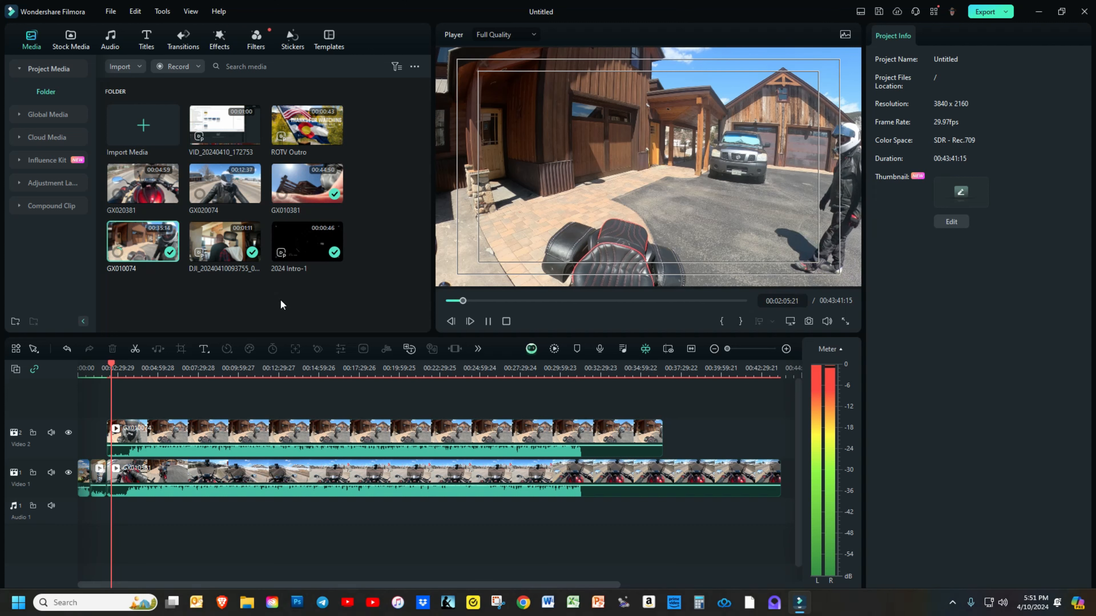
{"action": "left_click_drag", "start_coordinate": [224, 186], "coordinate": [685, 426]}
{"action": "left_click", "coordinate": [675, 431]}
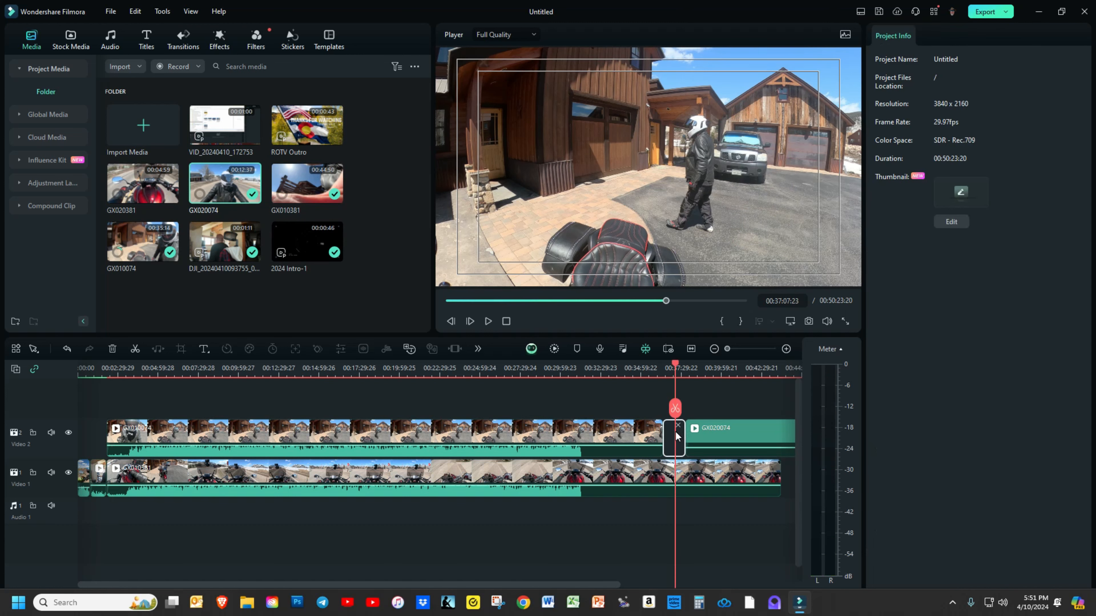
{"action": "key", "text": "Delete"}
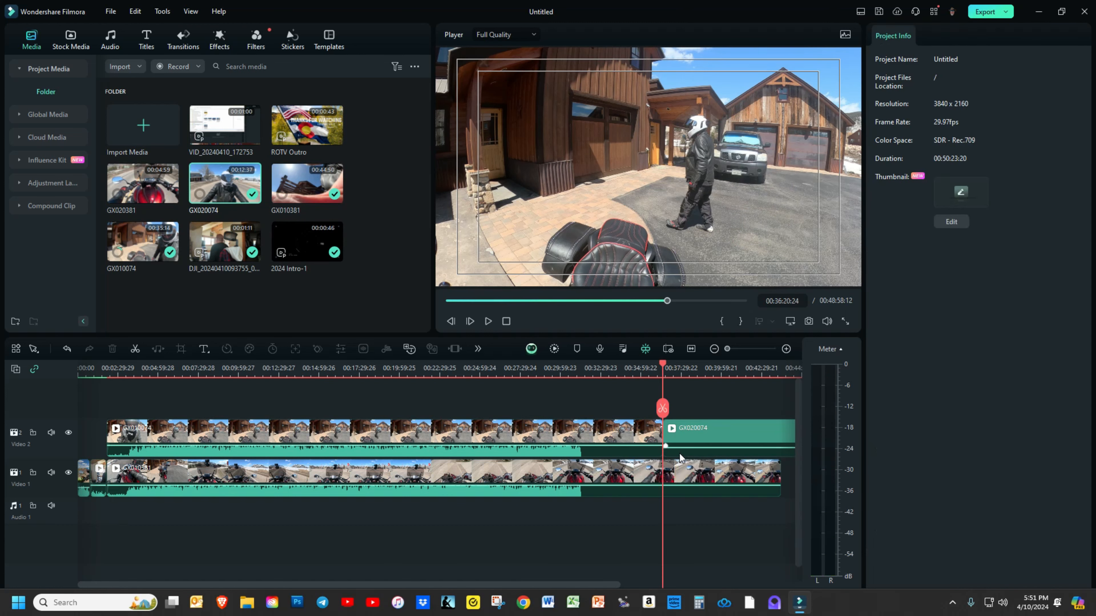
{"action": "left_click", "coordinate": [682, 444]}
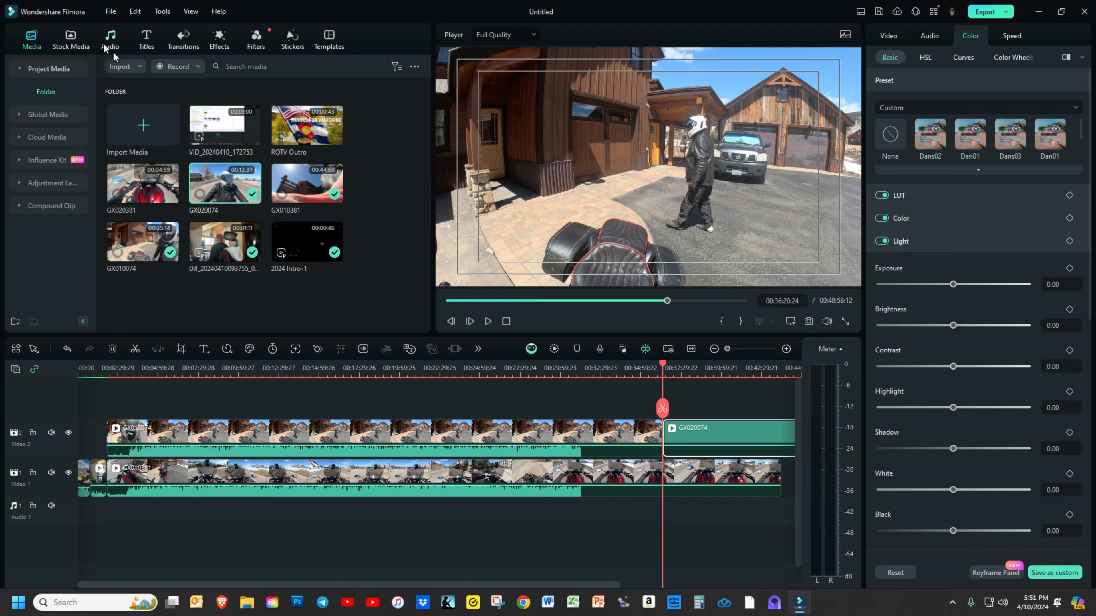
Step: Open the Save As dialog for the untitled project
{"action": "left_click", "coordinate": [111, 11]}
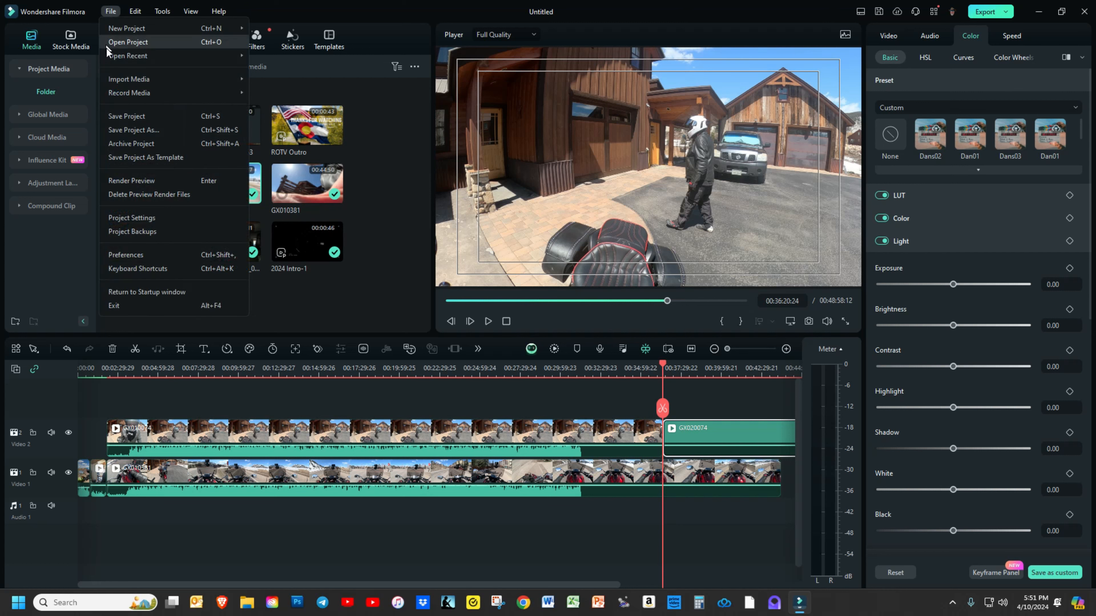
{"action": "mouse_move", "coordinate": [107, 53]}
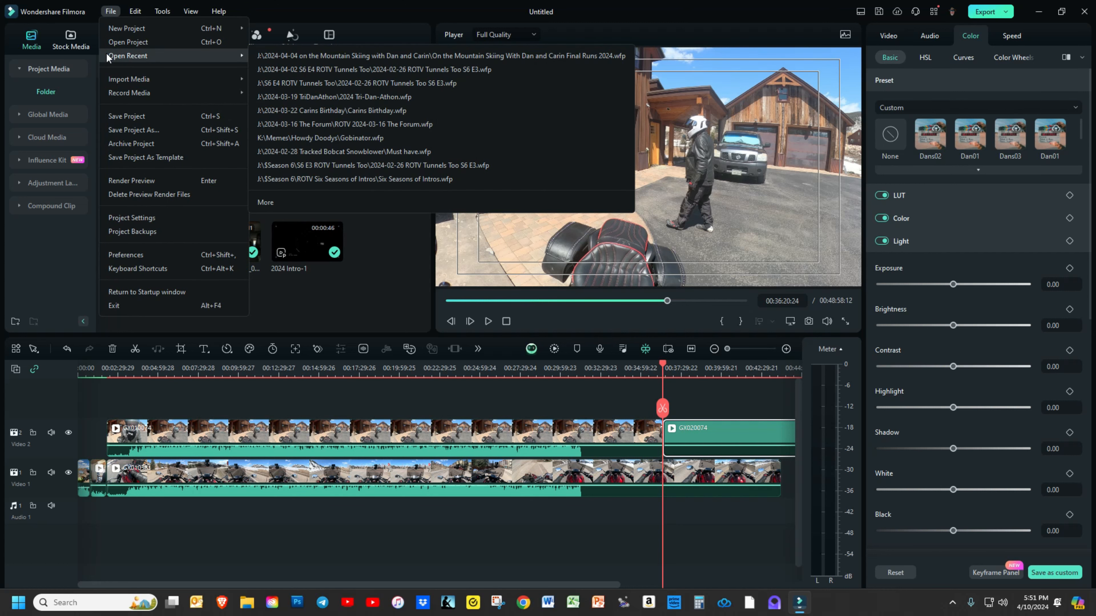
{"action": "left_click", "coordinate": [125, 130]}
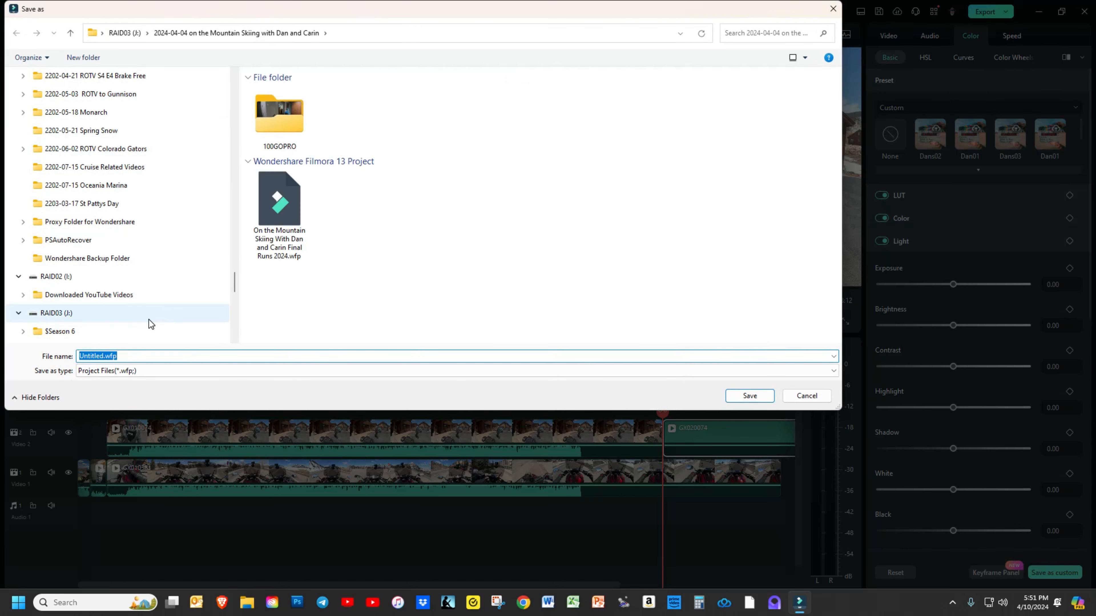
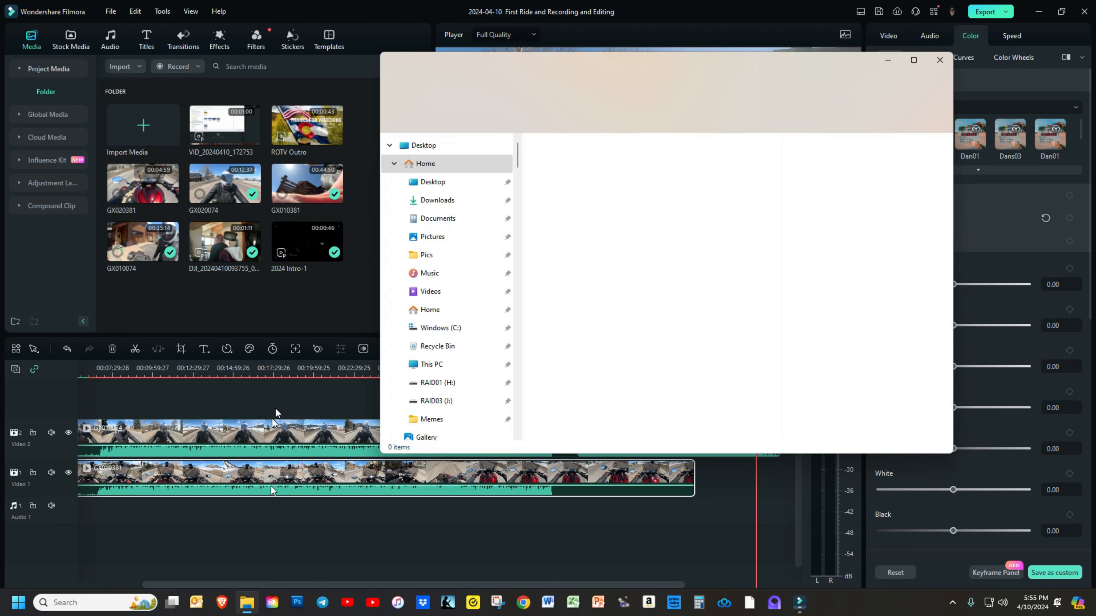
{"action": "scroll", "coordinate": [444, 328], "scroll_direction": "down", "scroll_amount": 15}
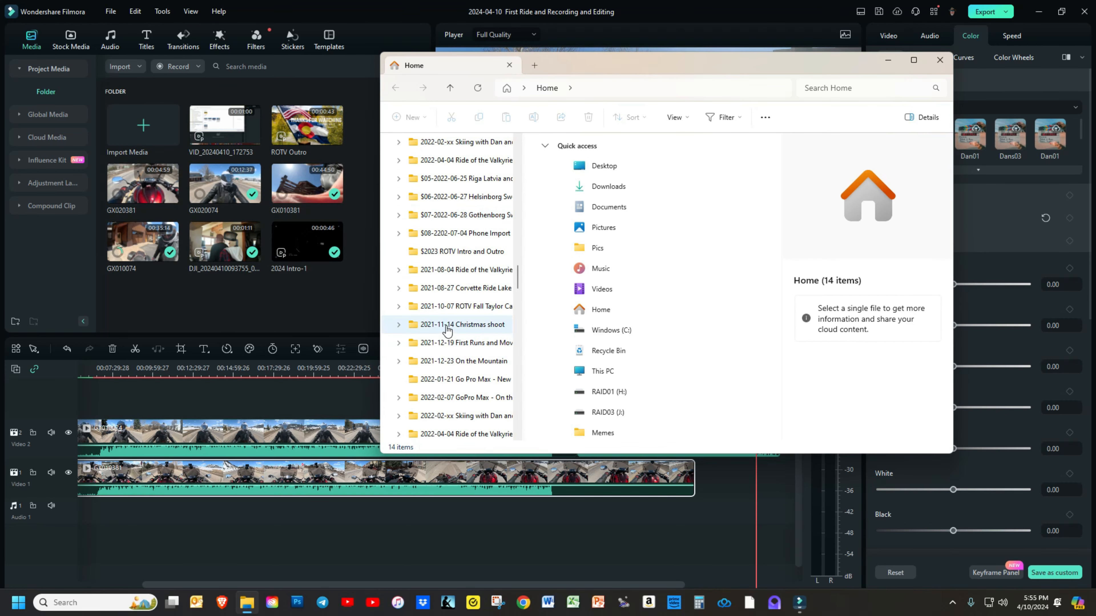
{"action": "scroll", "coordinate": [447, 330], "scroll_direction": "down", "scroll_amount": 5}
{"action": "scroll", "coordinate": [449, 328], "scroll_direction": "down", "scroll_amount": 10}
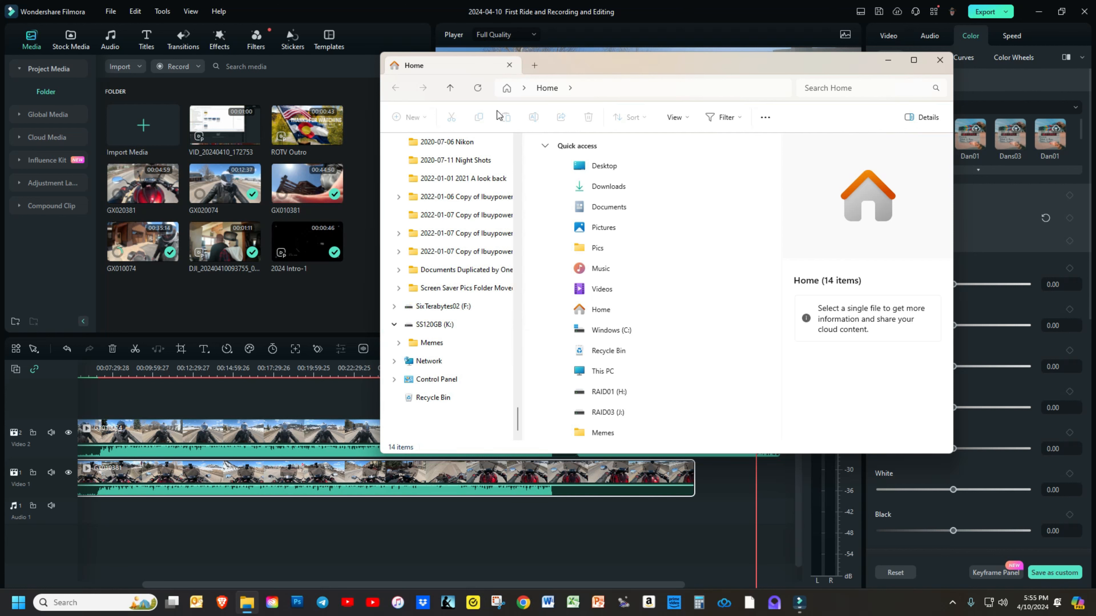
{"action": "left_click", "coordinate": [943, 62]}
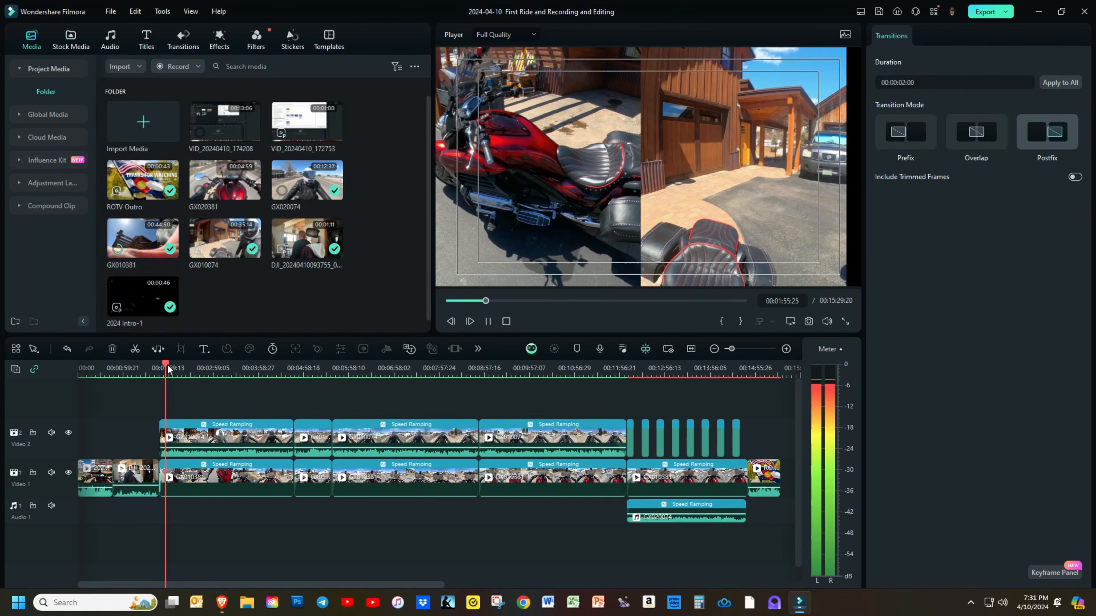
Step: Preview the side-by-side footage across the first cut between the speed-ramped clips, starting at 00:04:45:06
{"action": "left_click_drag", "start_coordinate": [166, 367], "coordinate": [294, 387]}
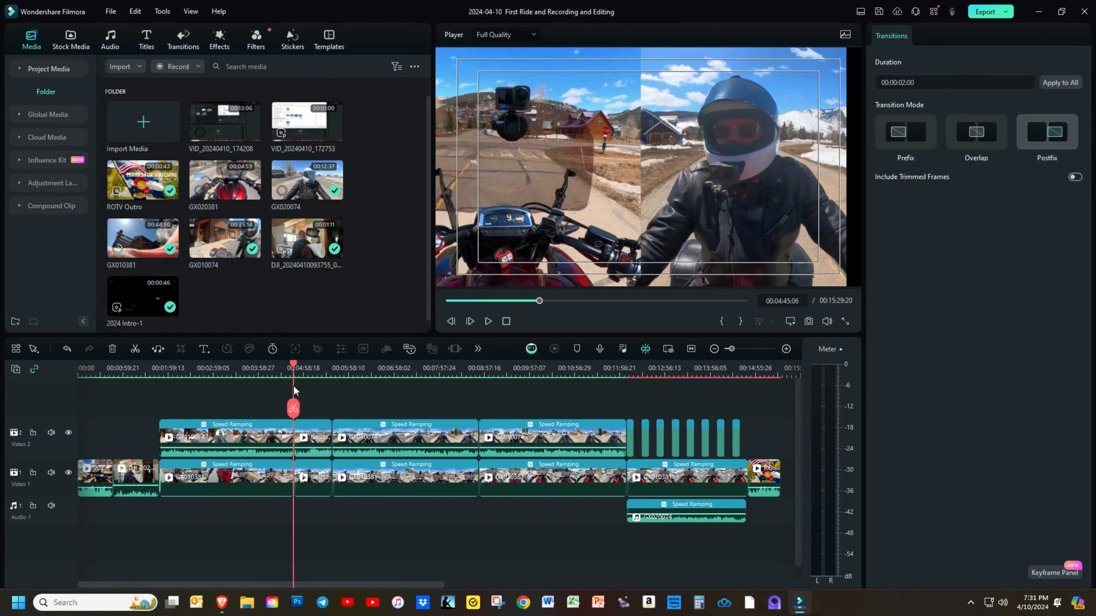
{"action": "key", "text": "space"}
{"action": "key", "text": "space"}
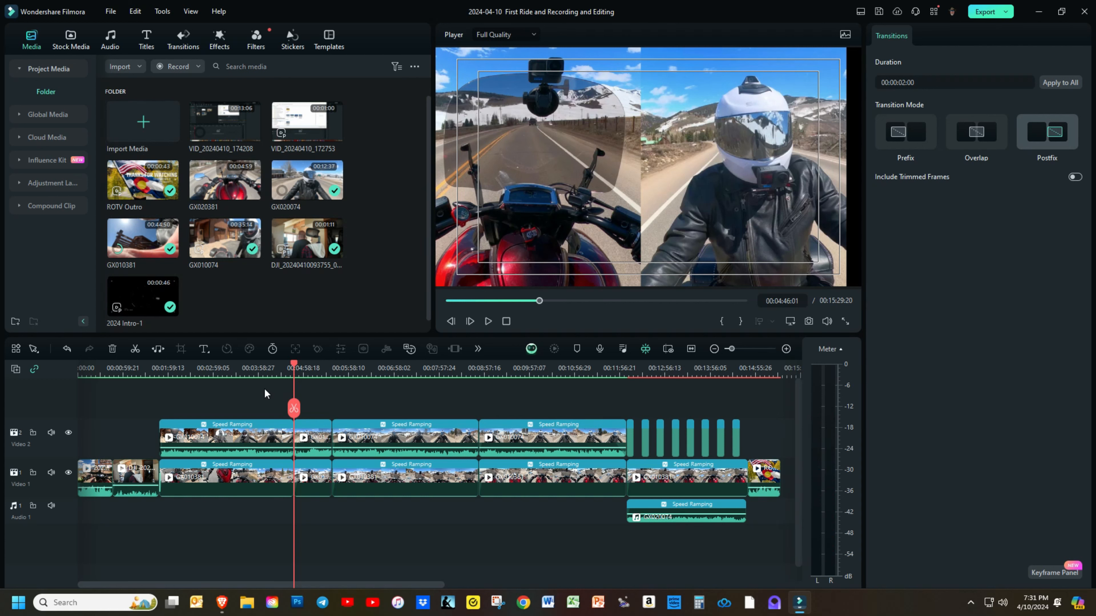
Step: Apply the Dissolve transition to the four GX clips before the short pieces on both Video 1 and Video 2, and play the result
{"action": "left_click_drag", "start_coordinate": [263, 388], "coordinate": [583, 497]}
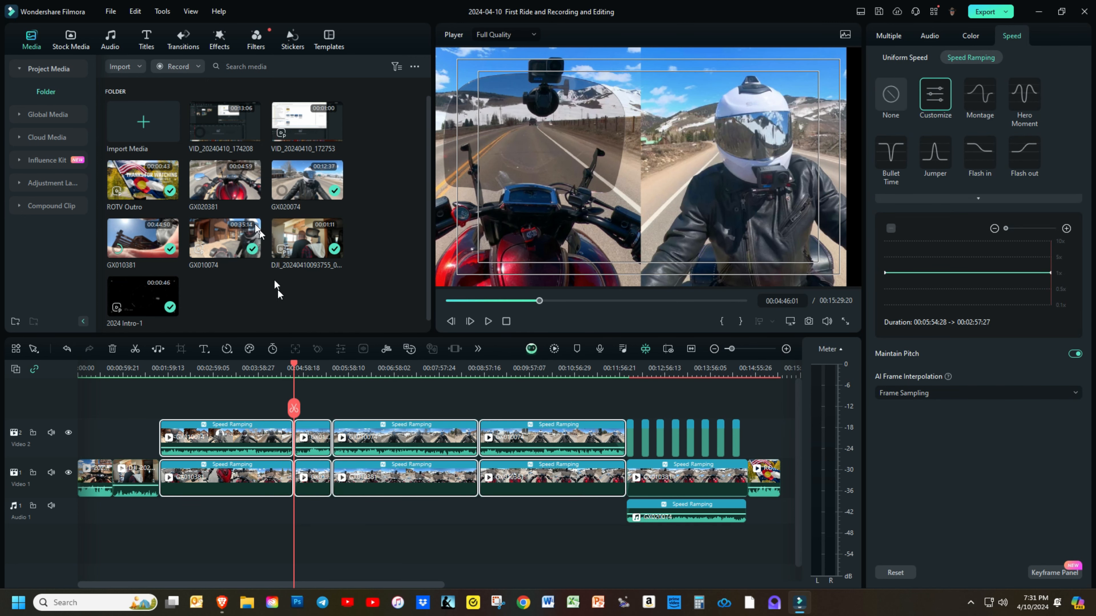
{"action": "left_click", "coordinate": [180, 39]}
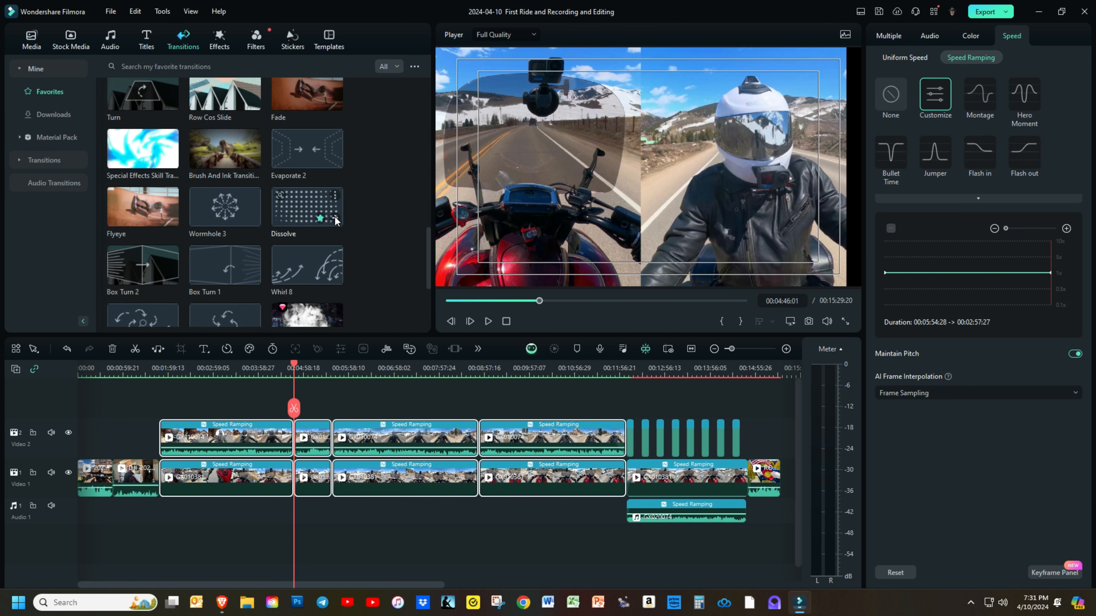
{"action": "left_click", "coordinate": [335, 221]}
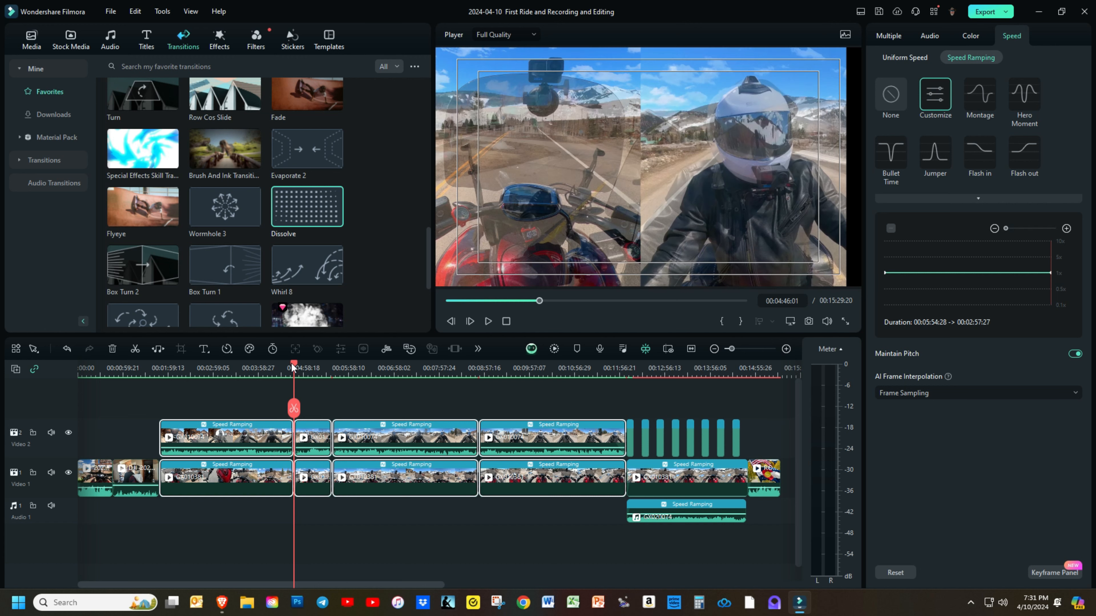
{"action": "left_click", "coordinate": [290, 367]}
{"action": "key", "text": "space"}
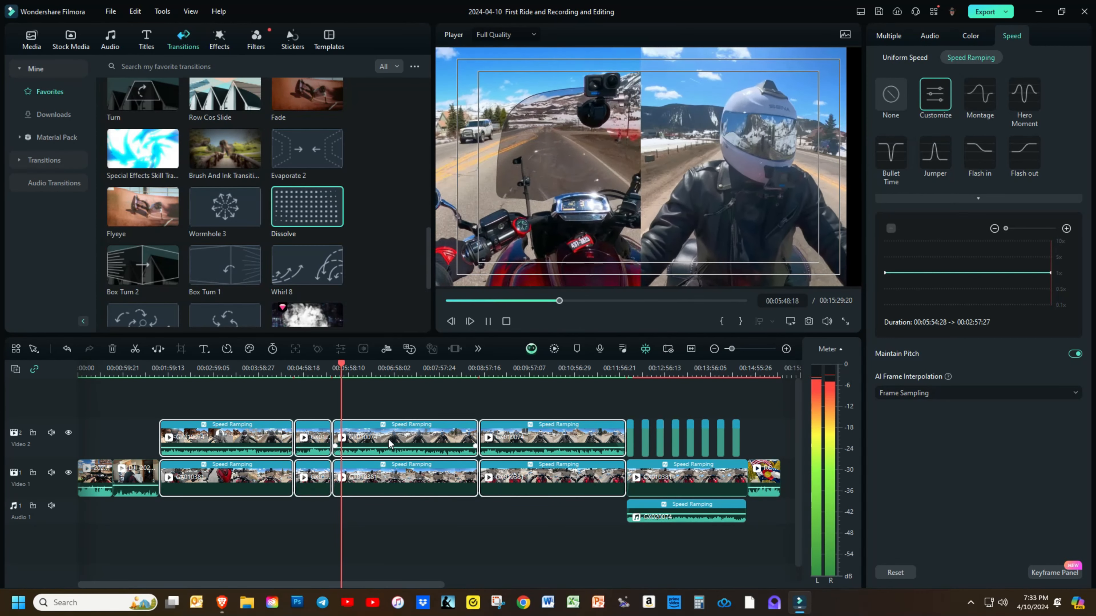
Step: Examine the speed ramping curve of the third GX010074 clip on Video 2 and pause playback at 00:06:44:02
{"action": "left_click", "coordinate": [398, 437]}
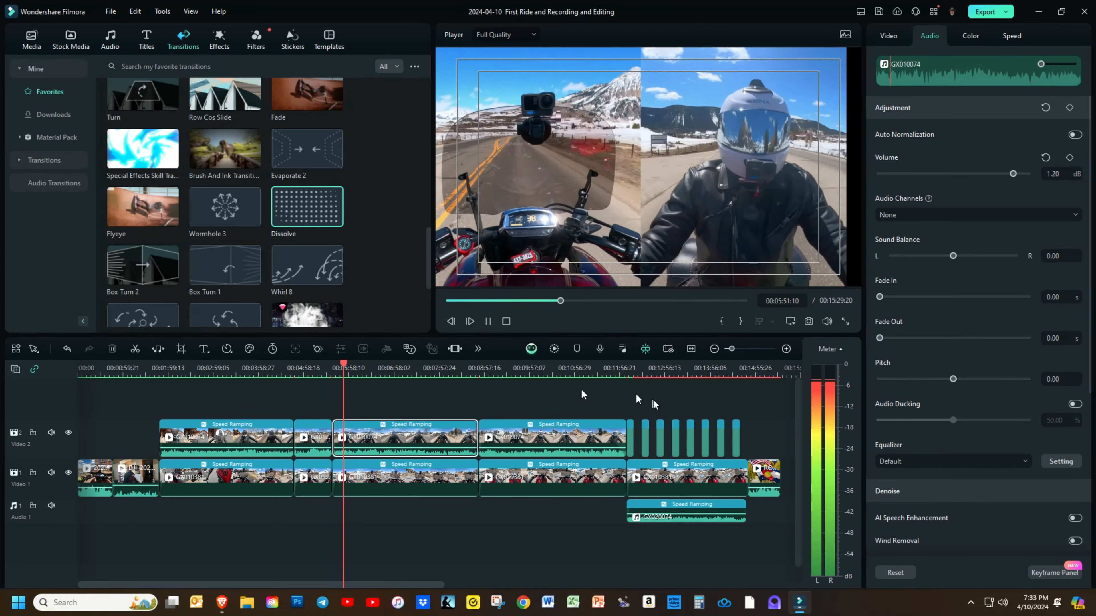
{"action": "left_click", "coordinate": [1011, 36]}
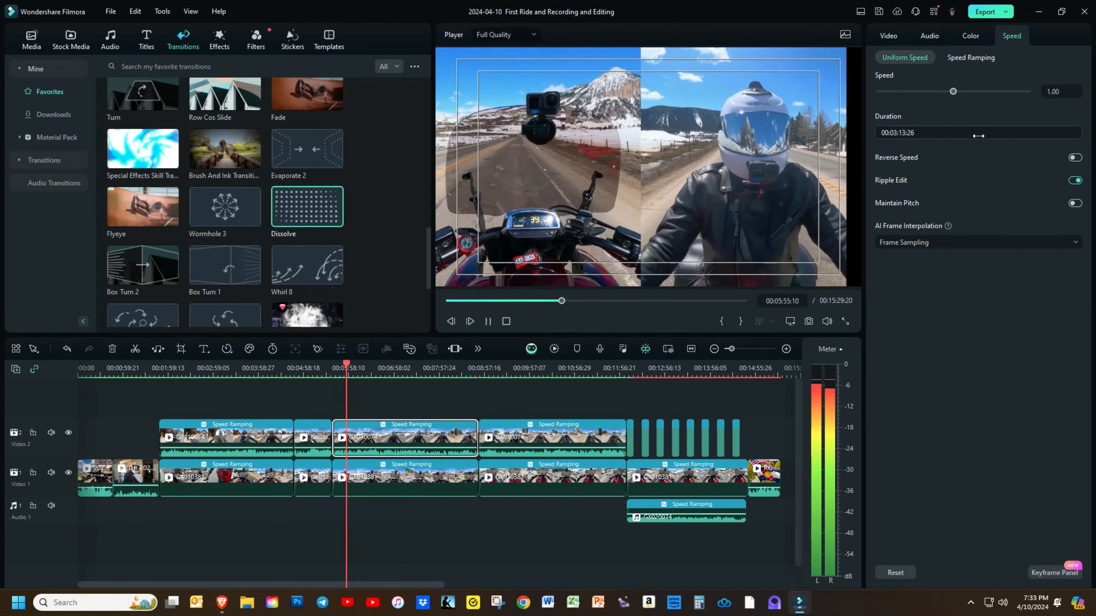
{"action": "left_click", "coordinate": [965, 58]}
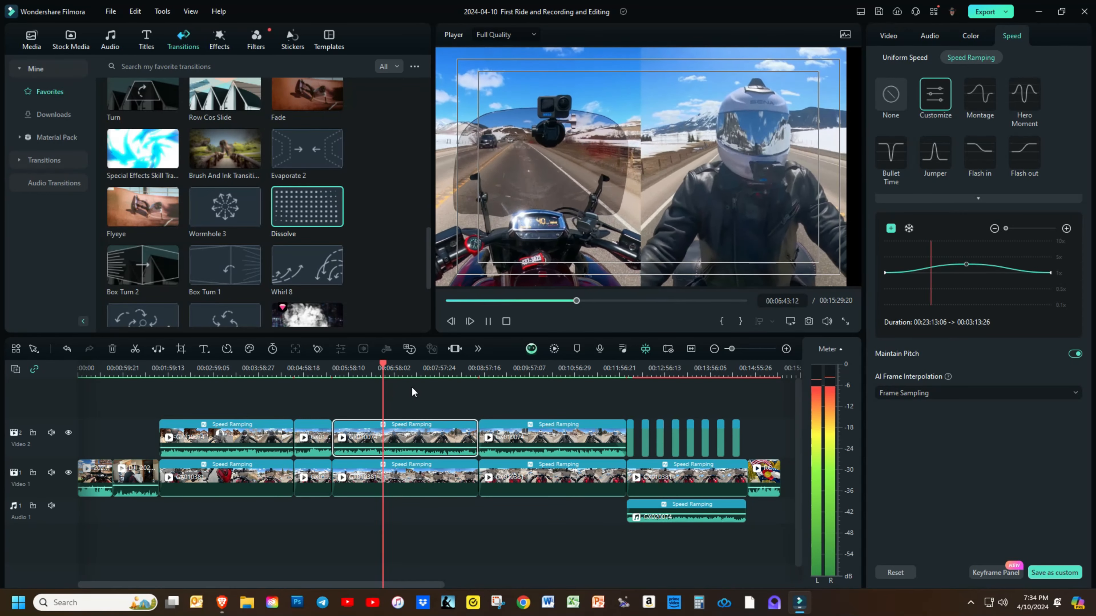
{"action": "key", "text": "space"}
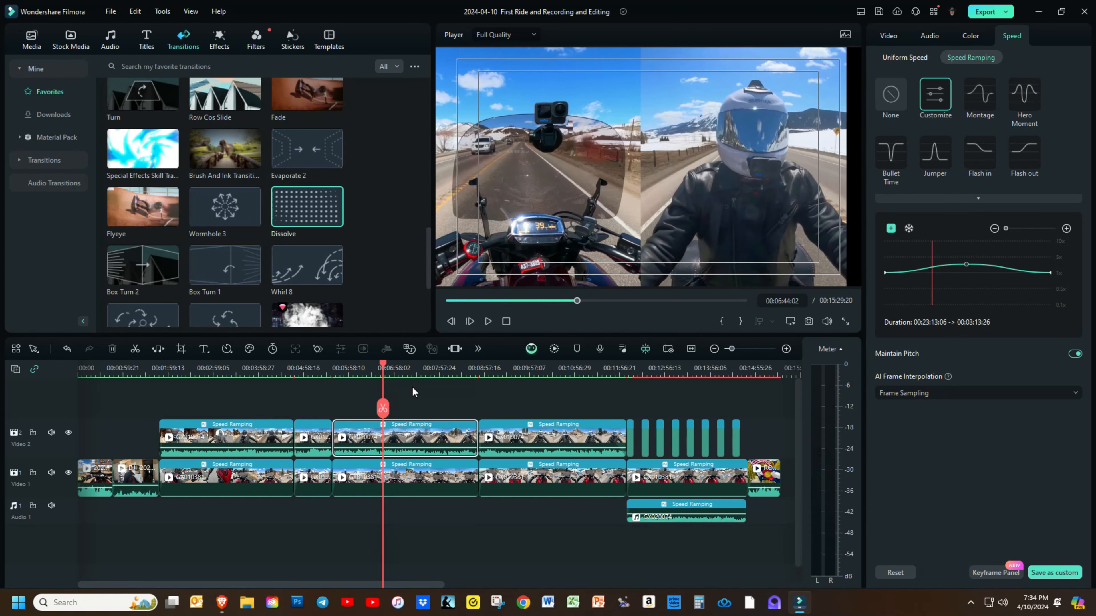
Step: Switch to the Brave browser, dismiss the site's notification request, close the article on copying and pasting effects, and return to Filmora
{"action": "key", "text": "alt+Tab"}
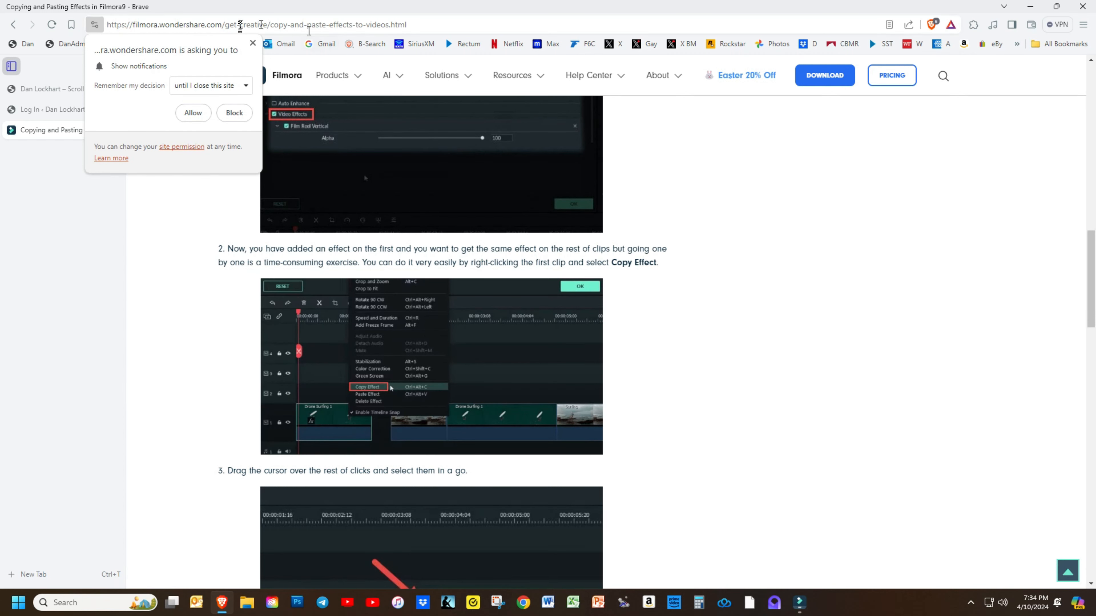
{"action": "left_click", "coordinate": [253, 43]}
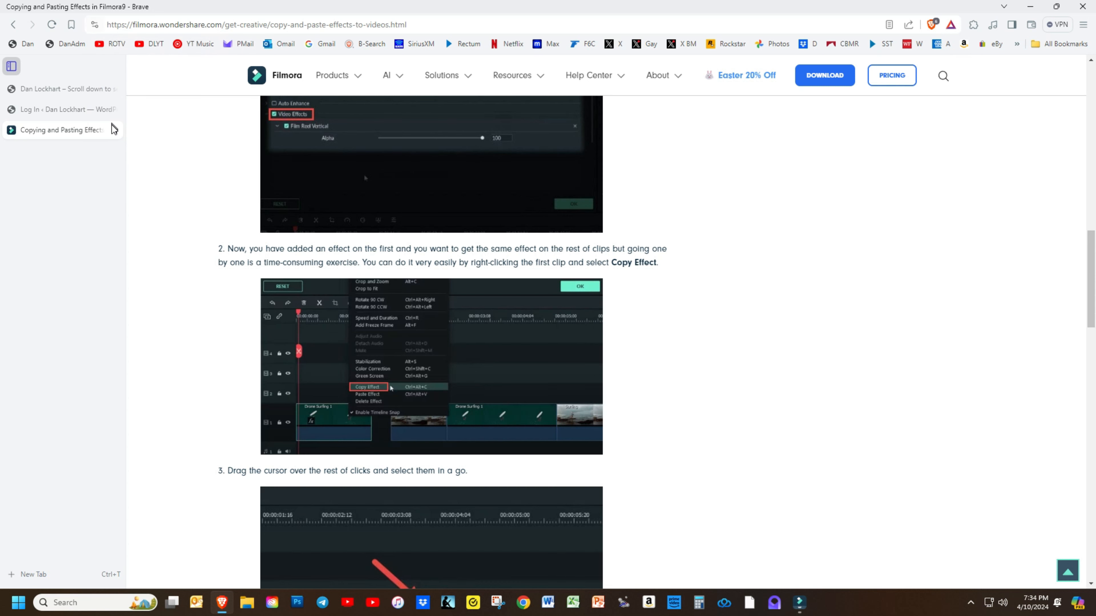
{"action": "left_click", "coordinate": [113, 130]}
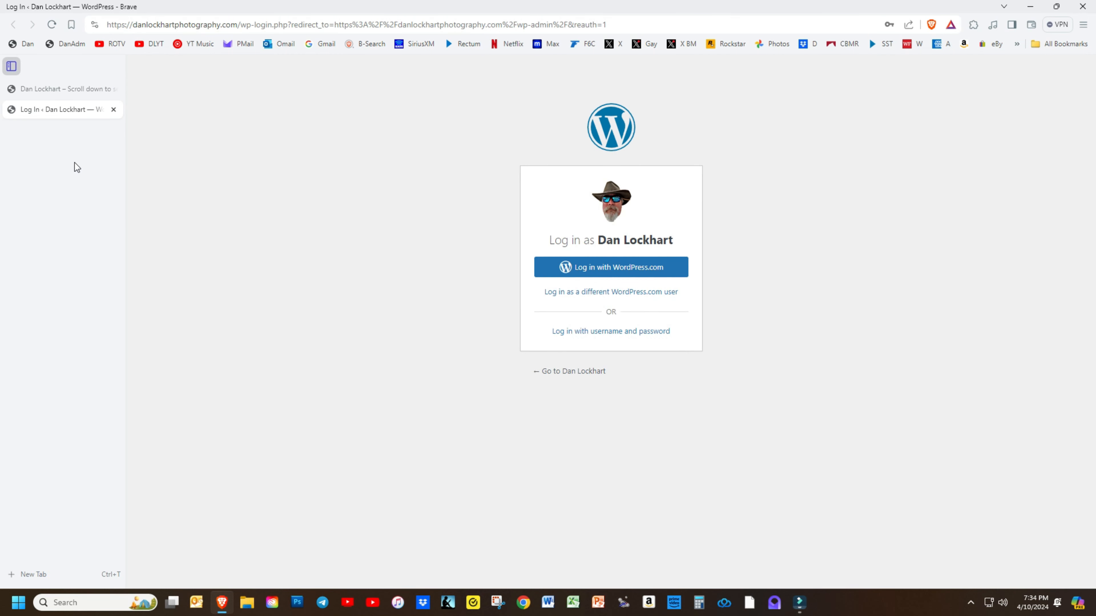
{"action": "key", "text": "alt+Tab"}
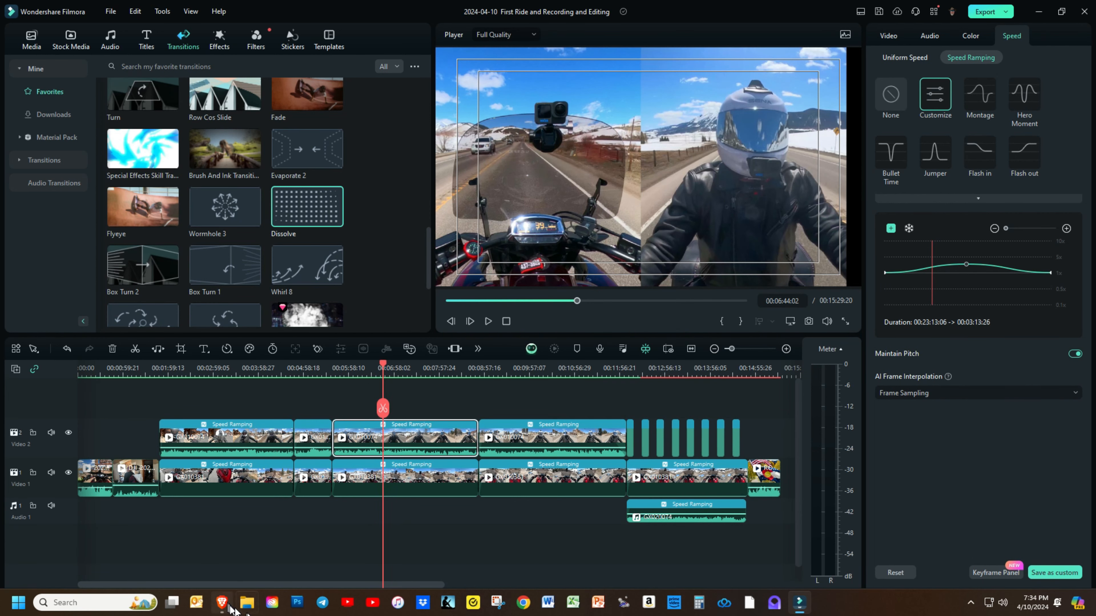
Step: Switch to File Explorer and open the $Tunepocket folder inside Music
{"action": "left_click", "coordinate": [247, 603]}
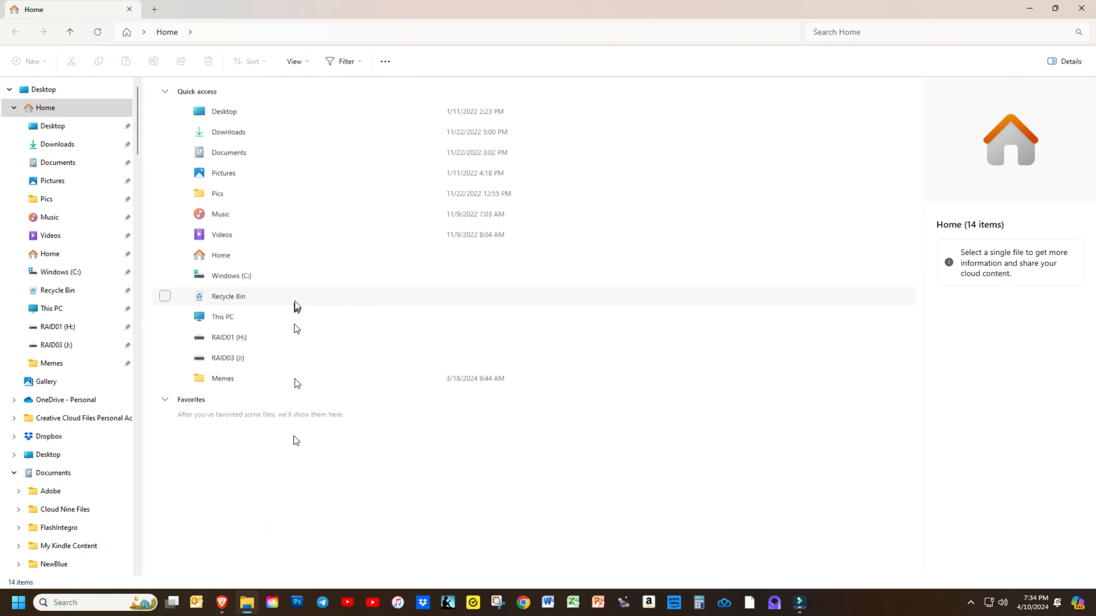
{"action": "double_click", "coordinate": [221, 215]}
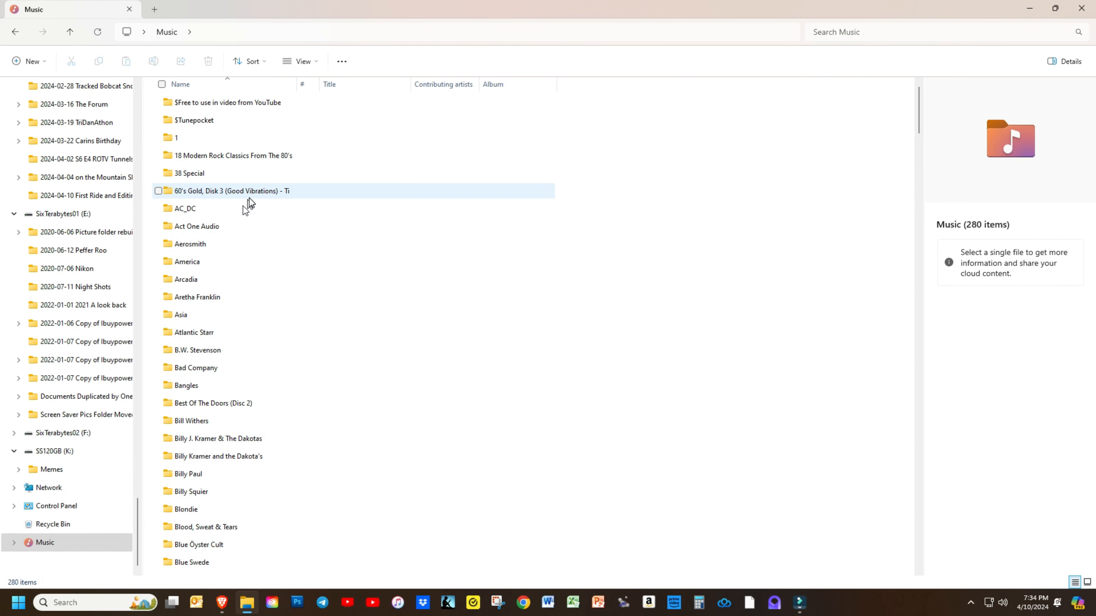
{"action": "double_click", "coordinate": [216, 118]}
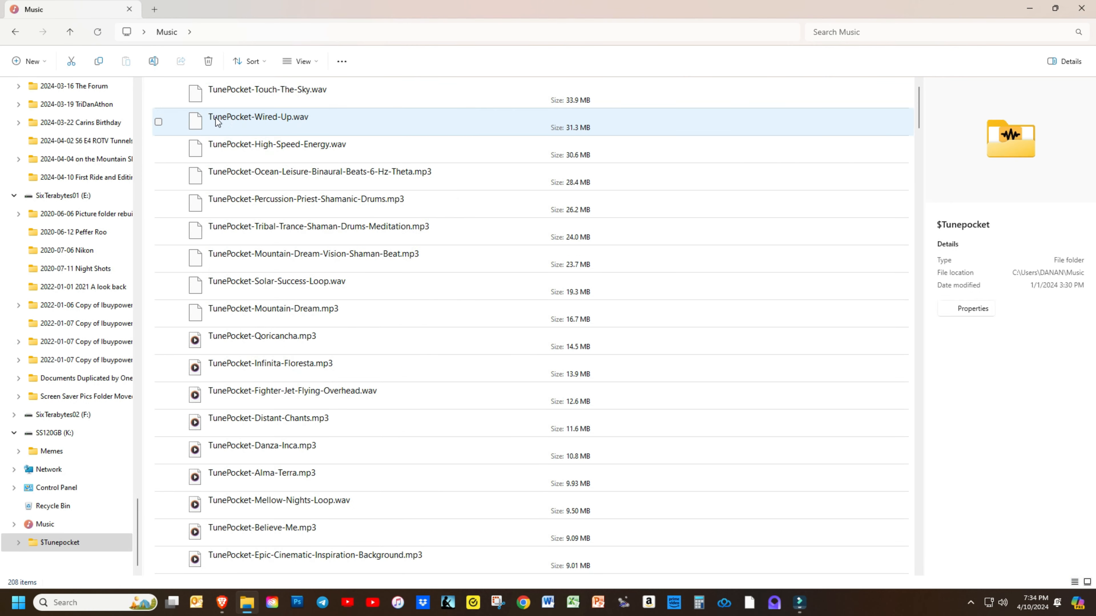
Step: Preview the TunePocket tracks Unleash The Punks, Tough Hard Rock Stuff and Thunderbolt Blues from the rock search results
{"action": "scroll", "coordinate": [325, 200], "scroll_direction": "down", "scroll_amount": 3}
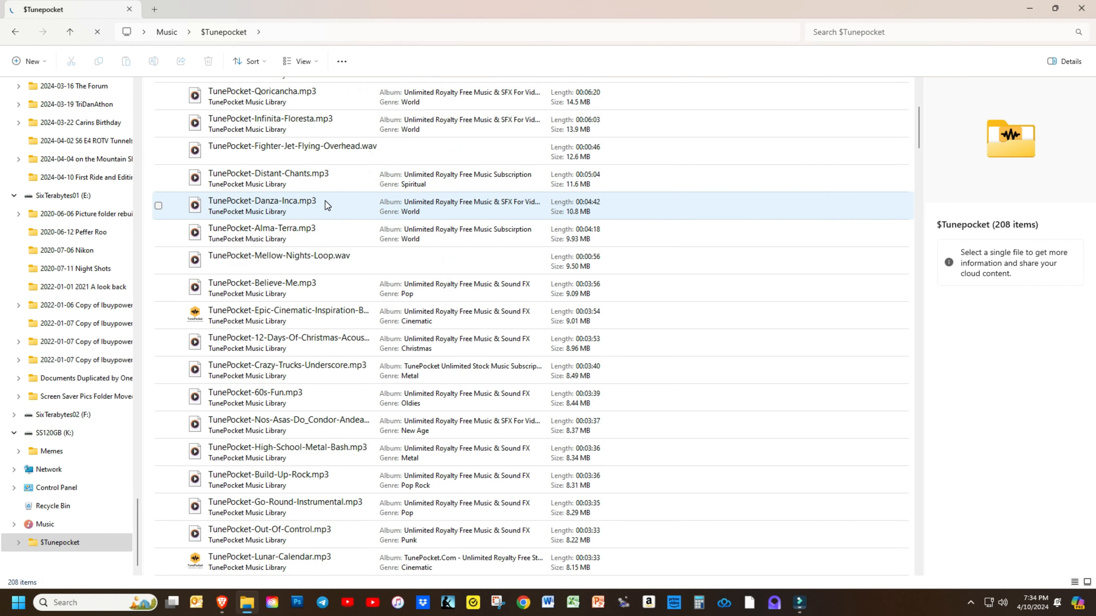
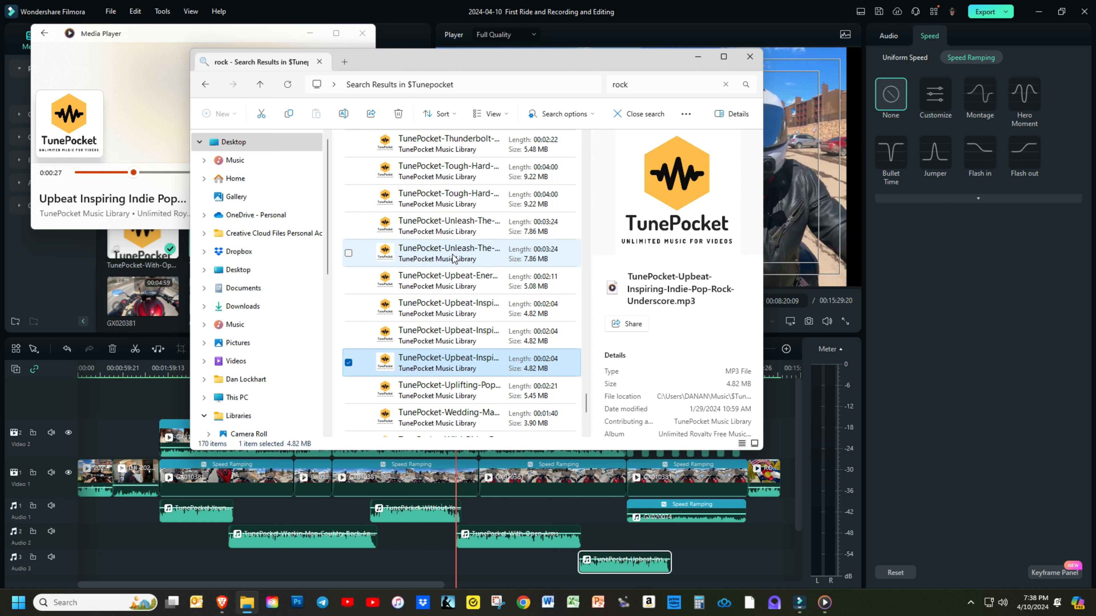
{"action": "double_click", "coordinate": [451, 233]}
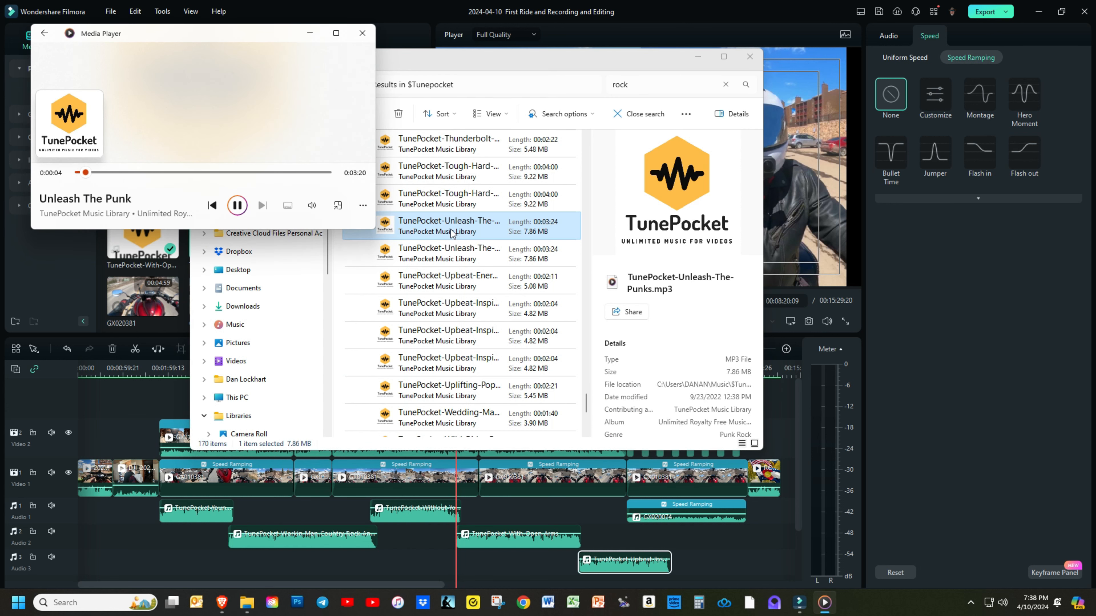
{"action": "left_click", "coordinate": [213, 173]}
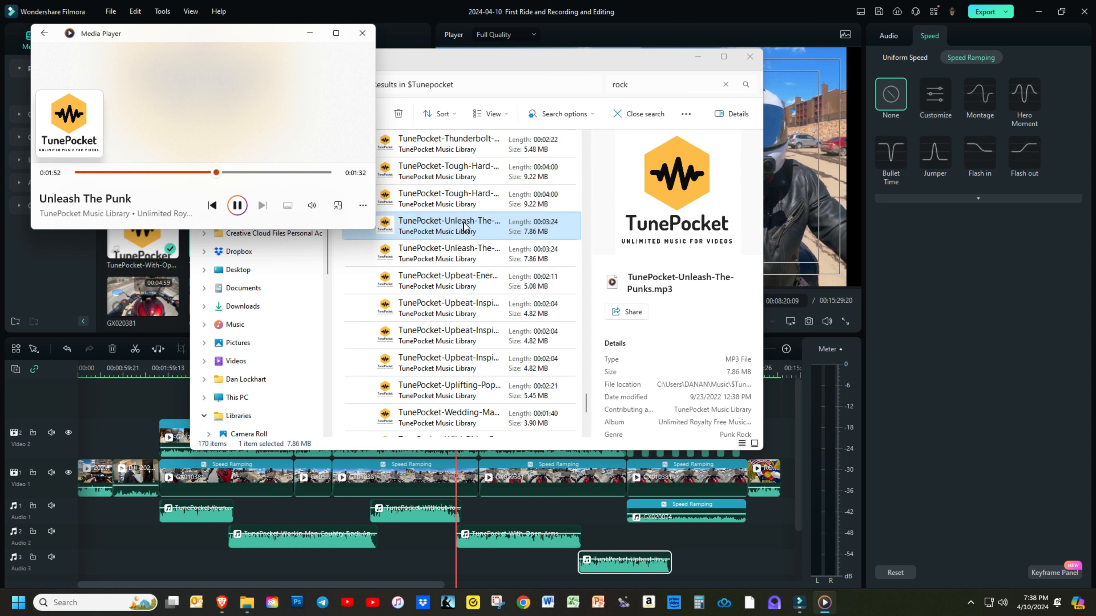
{"action": "left_click", "coordinate": [472, 204]}
{"action": "double_click", "coordinate": [472, 203]}
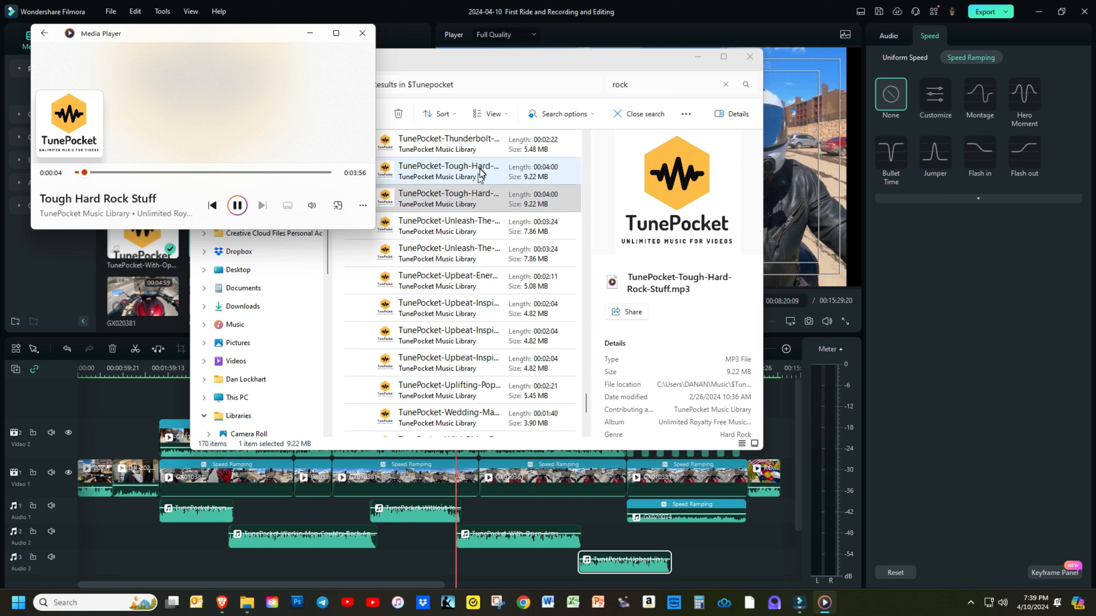
{"action": "double_click", "coordinate": [469, 138]}
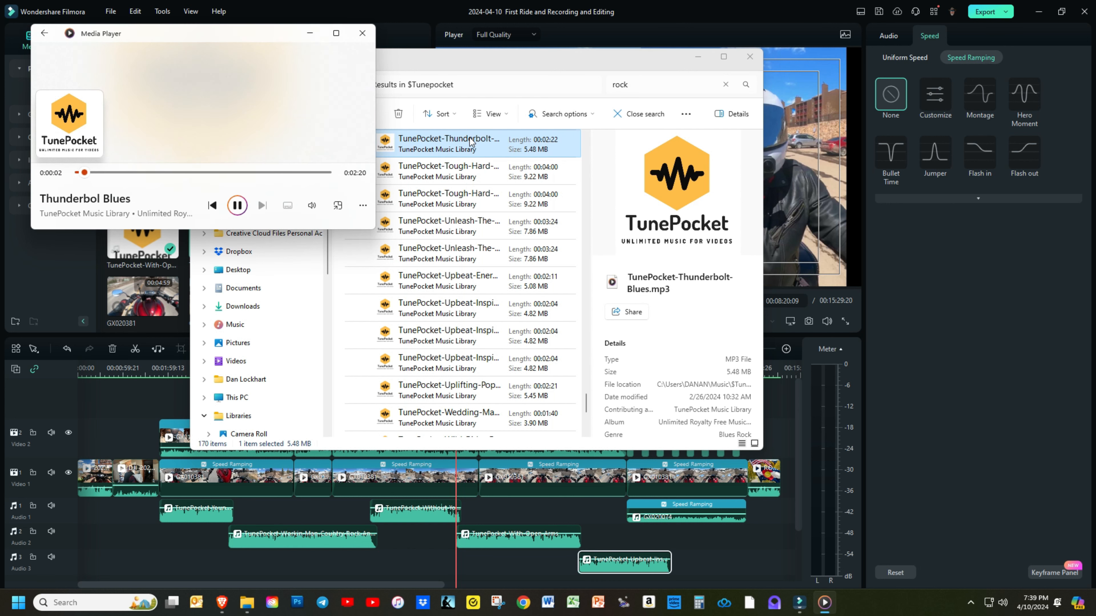
Step: Add TunePocket-Thunderbolt-Blues.mp3 to Audio 2 near the end of the Upbeat Inspiring track, and close Media Player and File Explorer
{"action": "left_click_drag", "start_coordinate": [469, 137], "coordinate": [666, 543]}
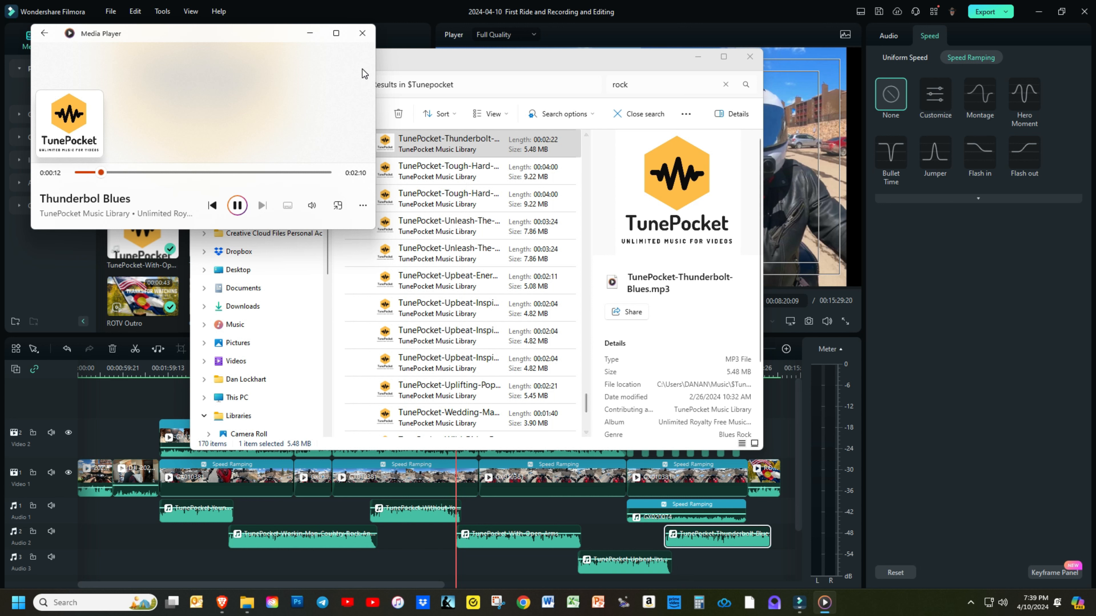
{"action": "left_click", "coordinate": [362, 32]}
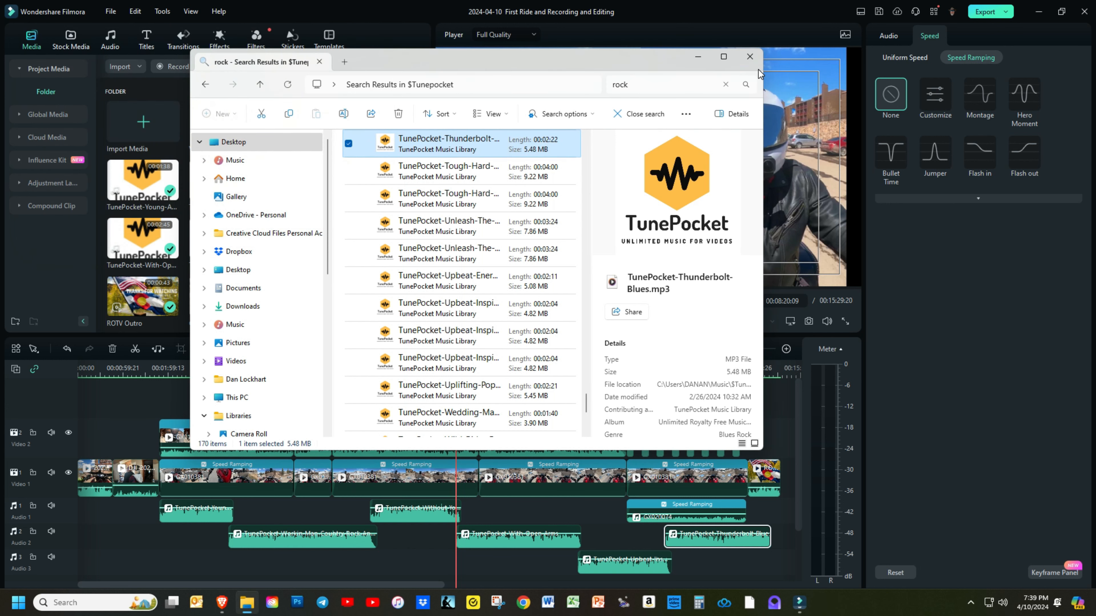
{"action": "left_click", "coordinate": [749, 59]}
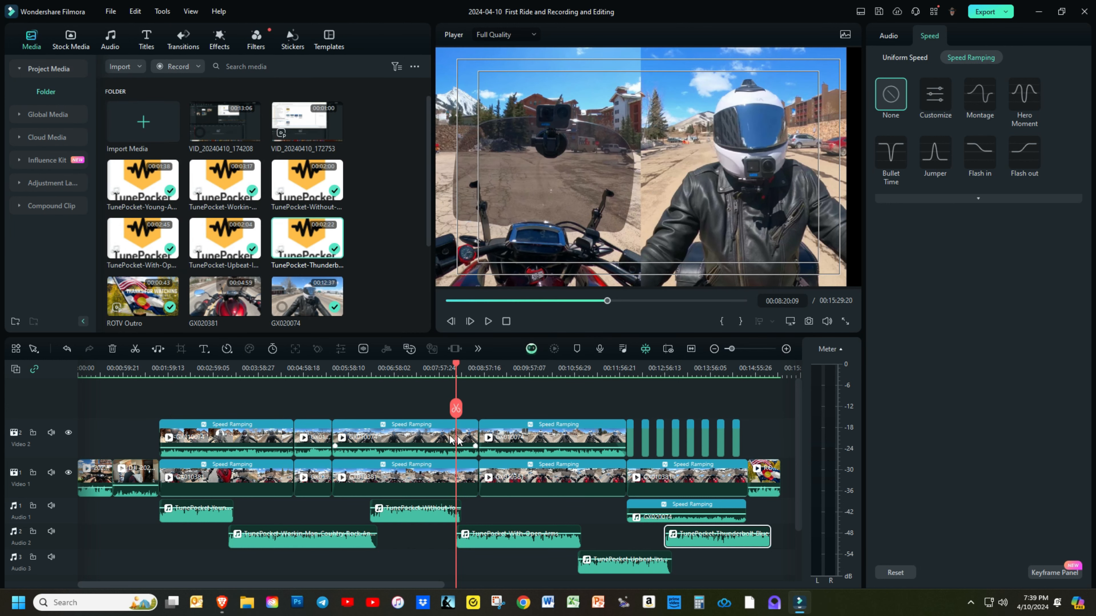
Step: Split the Thunderbolt Blues clip on Audio 2 at 00:14:49:19, delete the remainder, and fade out its new end
{"action": "left_click_drag", "start_coordinate": [456, 366], "coordinate": [750, 447]}
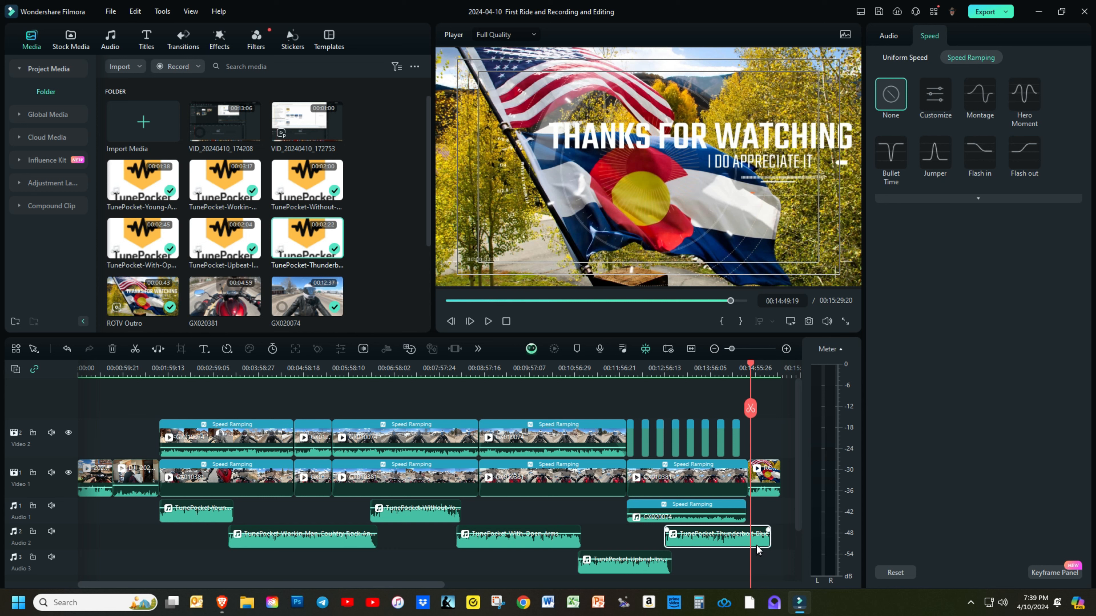
{"action": "key", "text": "ctrl+b"}
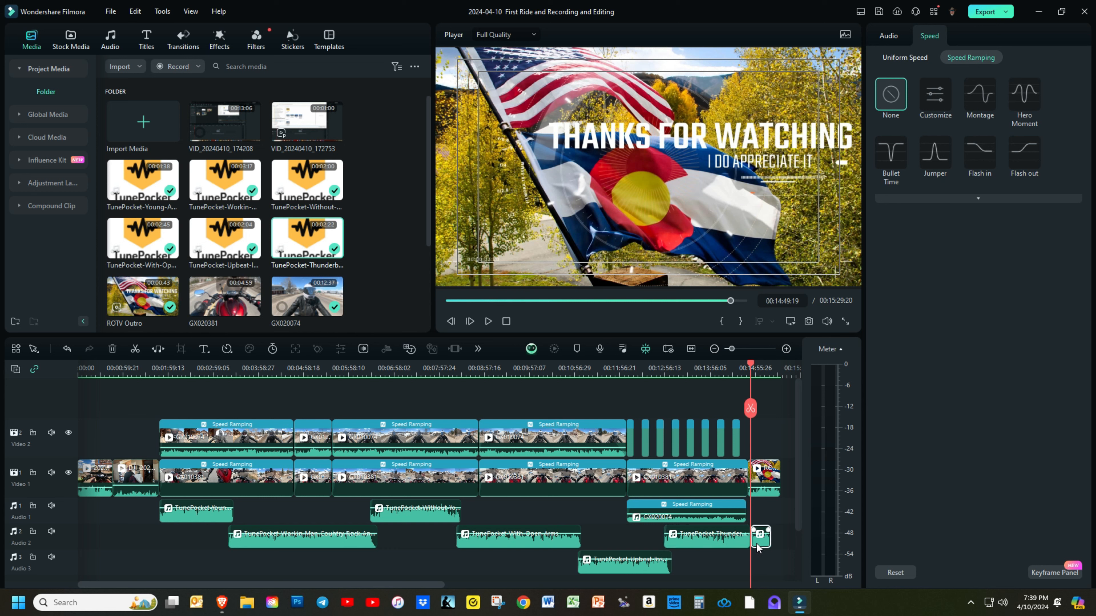
{"action": "key", "text": "Delete"}
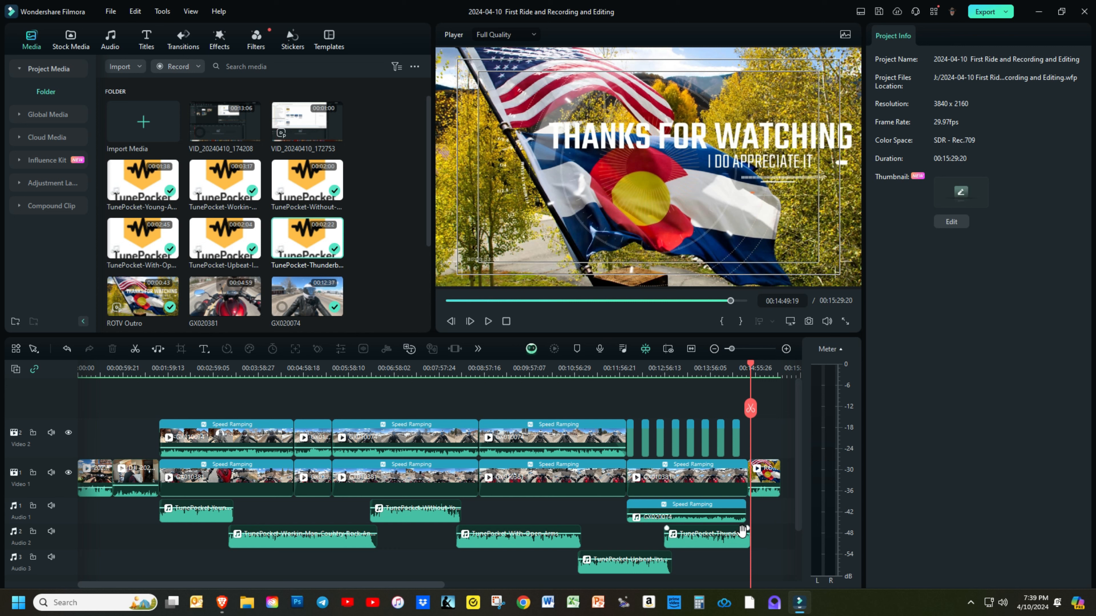
{"action": "left_click_drag", "start_coordinate": [747, 530], "coordinate": [732, 529]}
Step: Play the opening up to 00:00:04:03 and resume playback just before the first side-by-side riding clips
{"action": "left_click_drag", "start_coordinate": [752, 367], "coordinate": [782, 370]}
{"action": "key", "text": "space"}
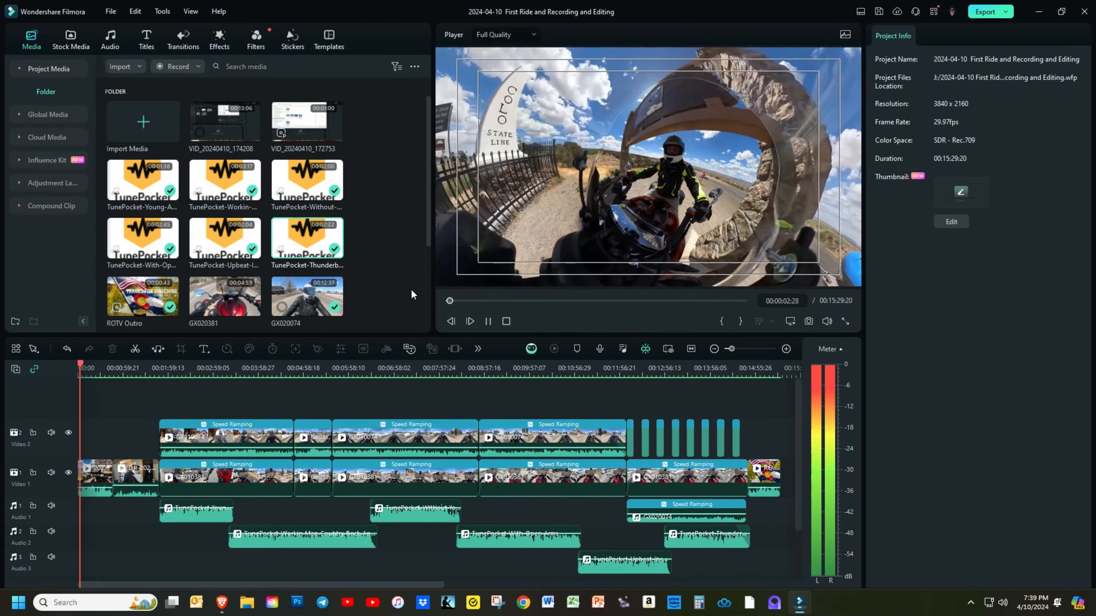
{"action": "key", "text": "space"}
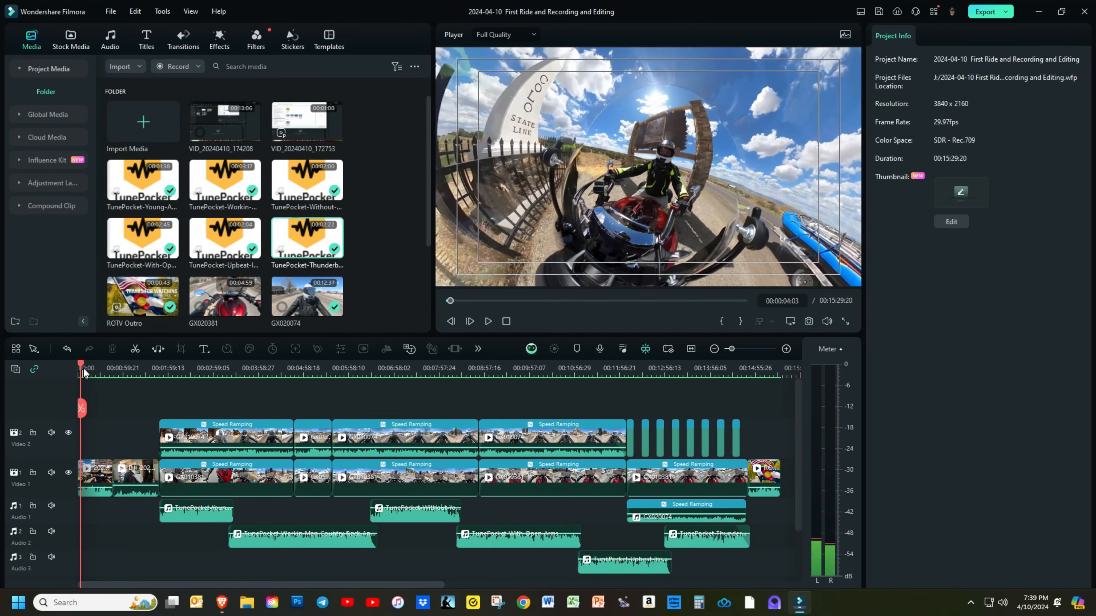
{"action": "left_click_drag", "start_coordinate": [82, 367], "coordinate": [156, 384]}
{"action": "key", "text": "space"}
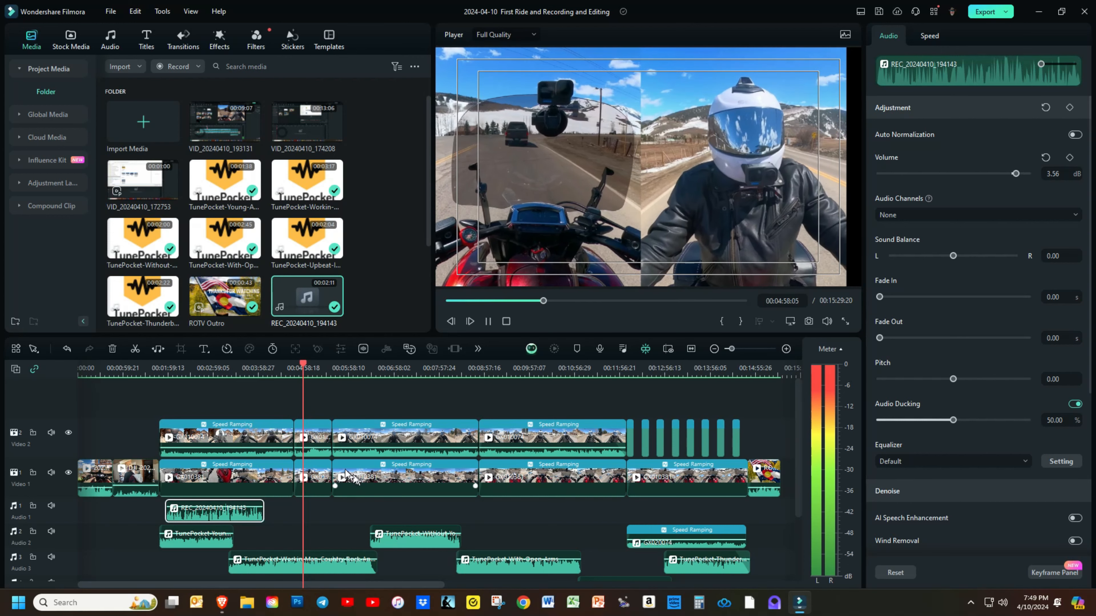
Step: Turn on Audio Ducking for the second GX010074 clip on Video 2
{"action": "left_click", "coordinate": [312, 451]}
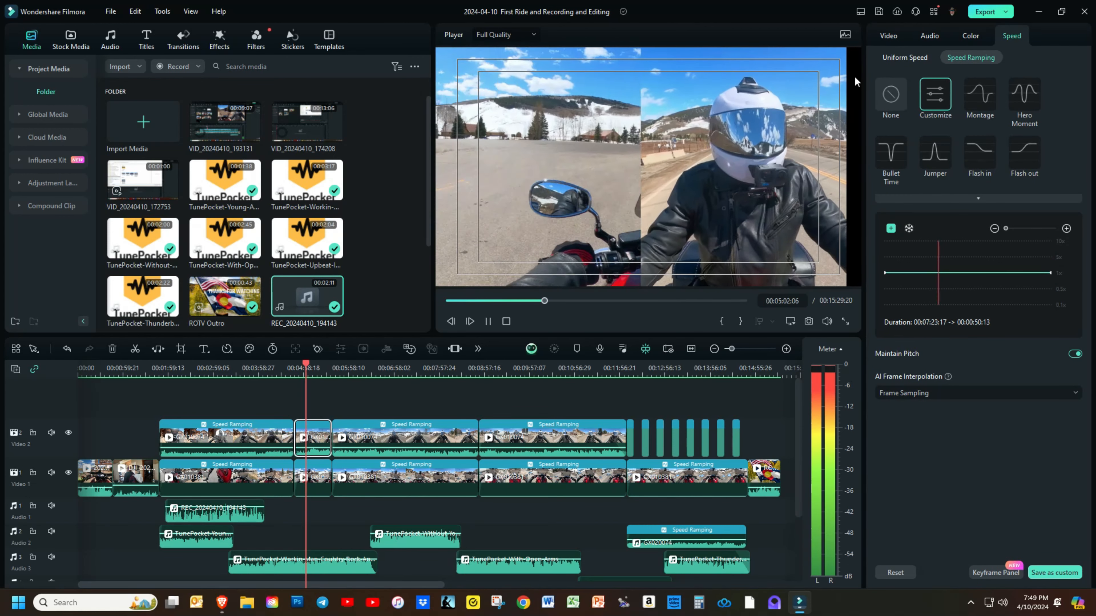
{"action": "left_click", "coordinate": [926, 36]}
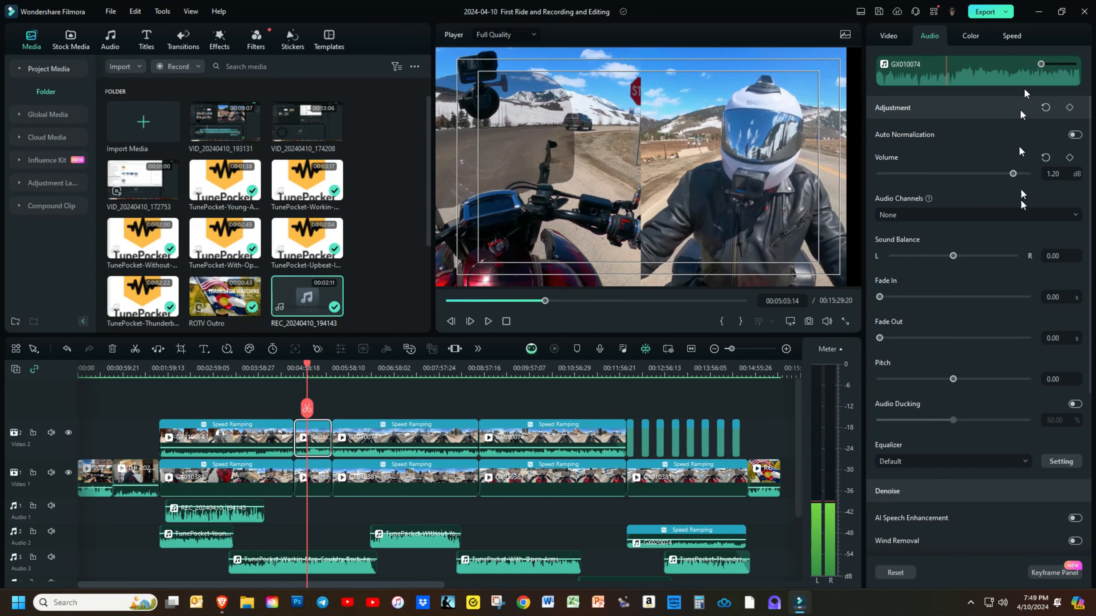
{"action": "left_click", "coordinate": [1074, 404]}
{"action": "key", "text": "space"}
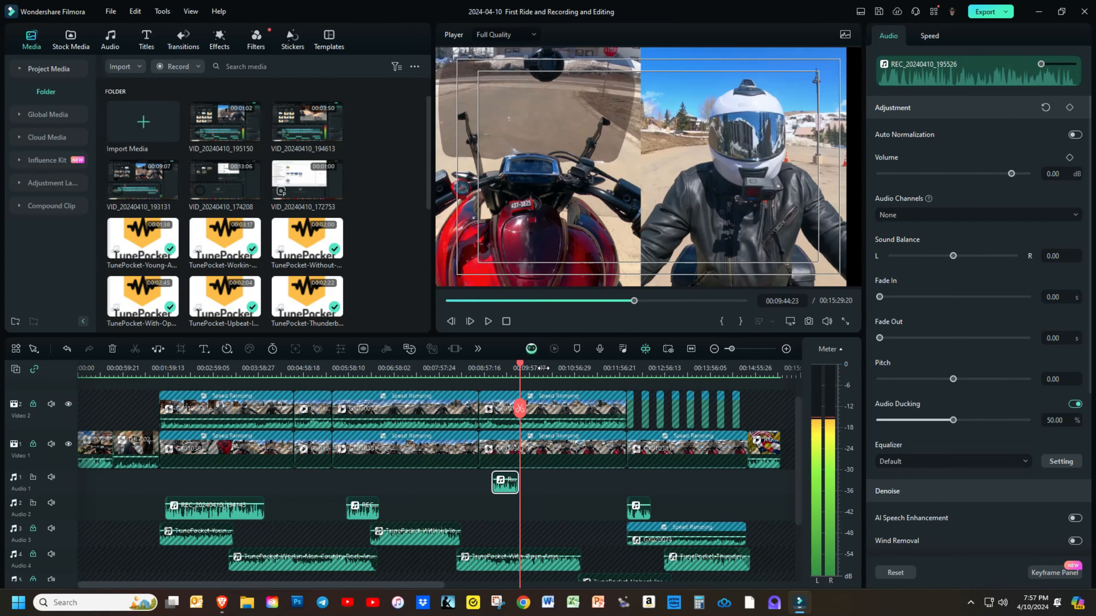
Step: Review the section from 00:12:08:04 and the fourth GX clips just after the first short voice recording on Audio 1
{"action": "left_click", "coordinate": [624, 367]}
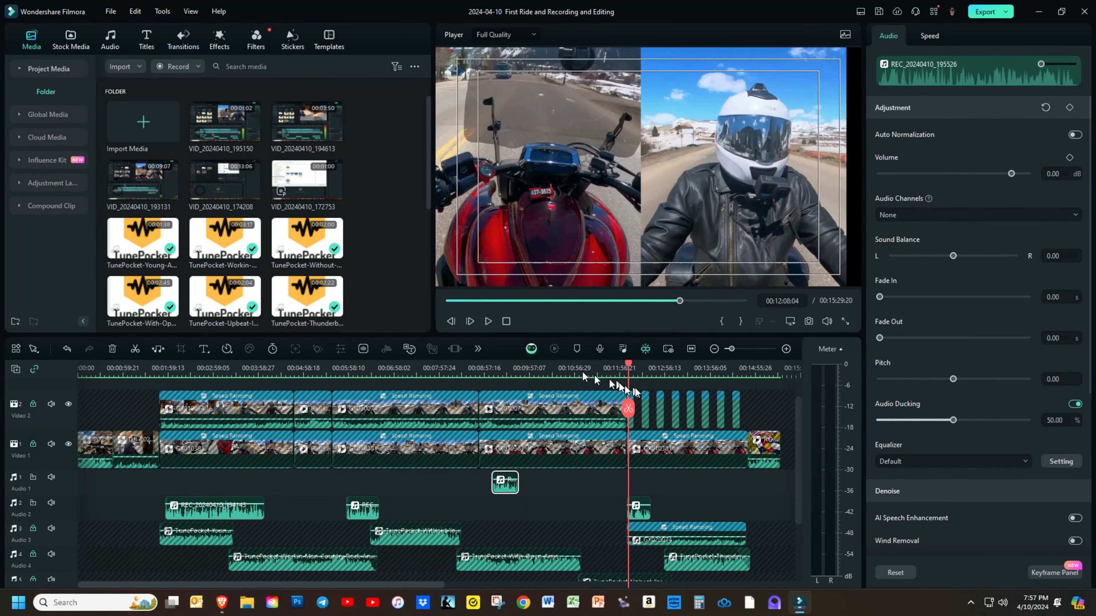
{"action": "key", "text": "space"}
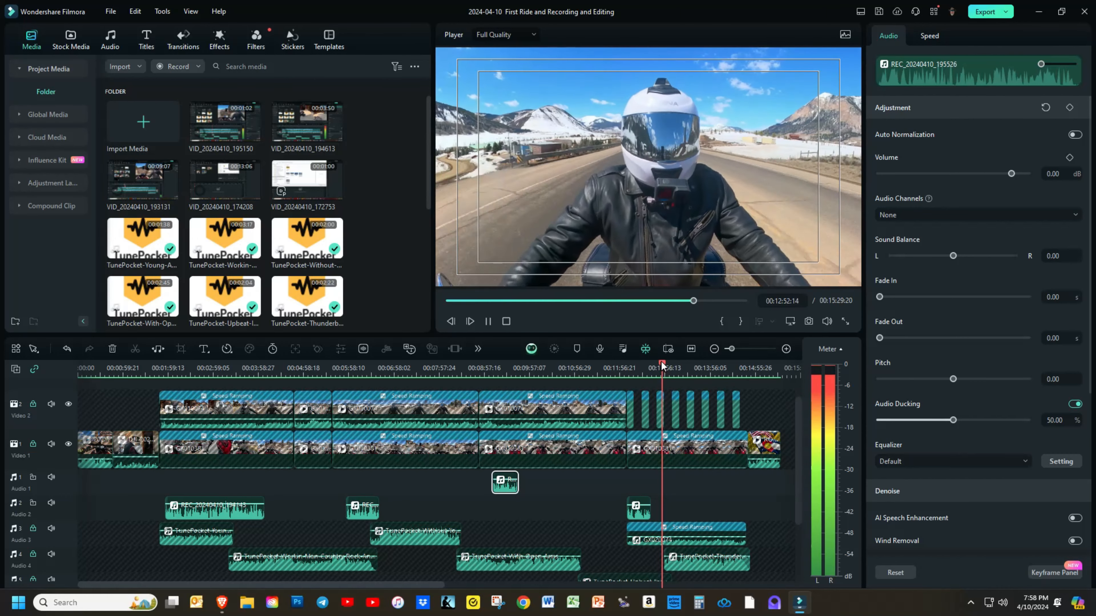
{"action": "left_click_drag", "start_coordinate": [662, 366], "coordinate": [534, 387]}
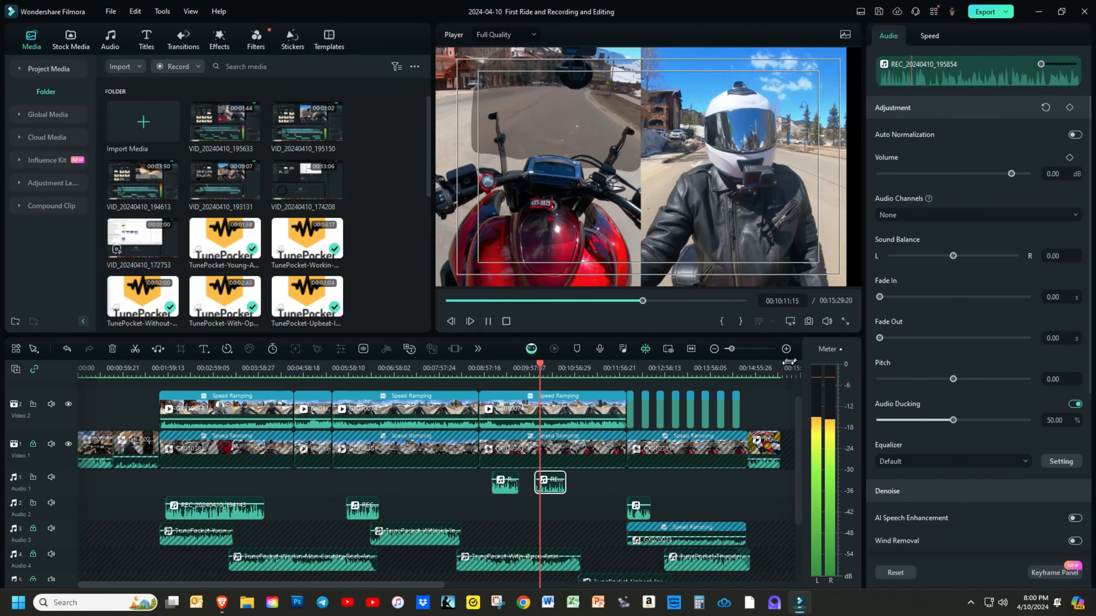
{"action": "left_click", "coordinate": [559, 399]}
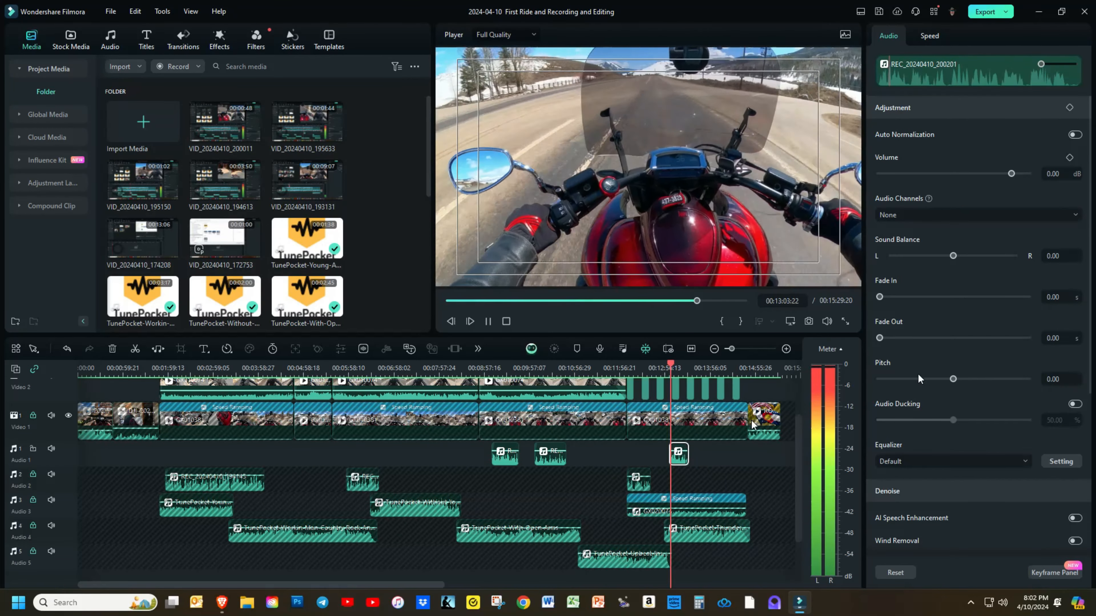
Step: Turn on Audio Ducking for the REC_20240410_200201 recording on Audio 1
{"action": "left_click", "coordinate": [1074, 404]}
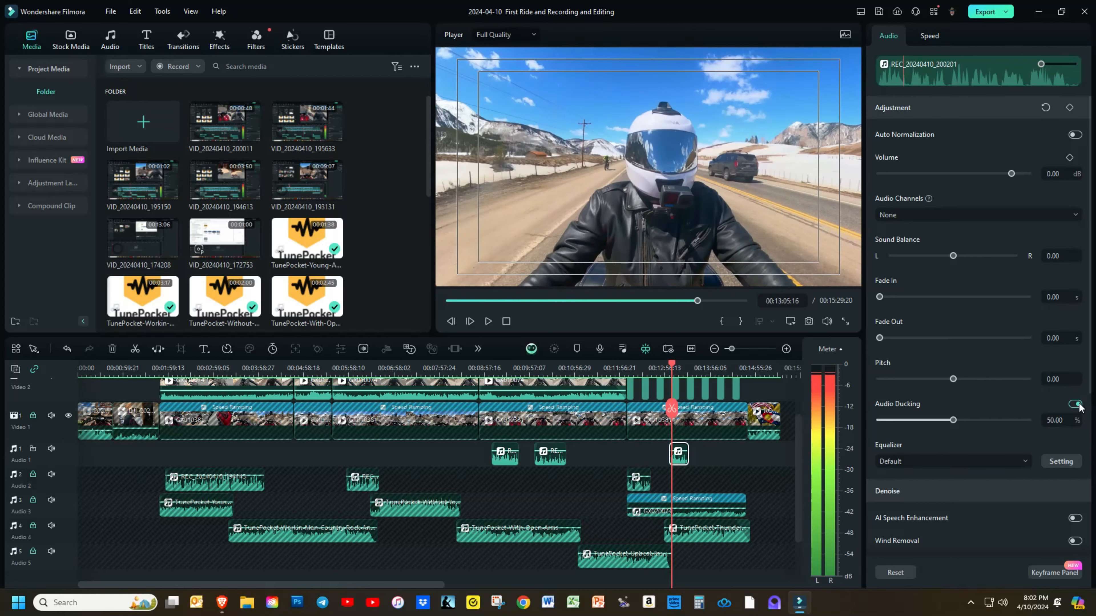
{"action": "key", "text": "space"}
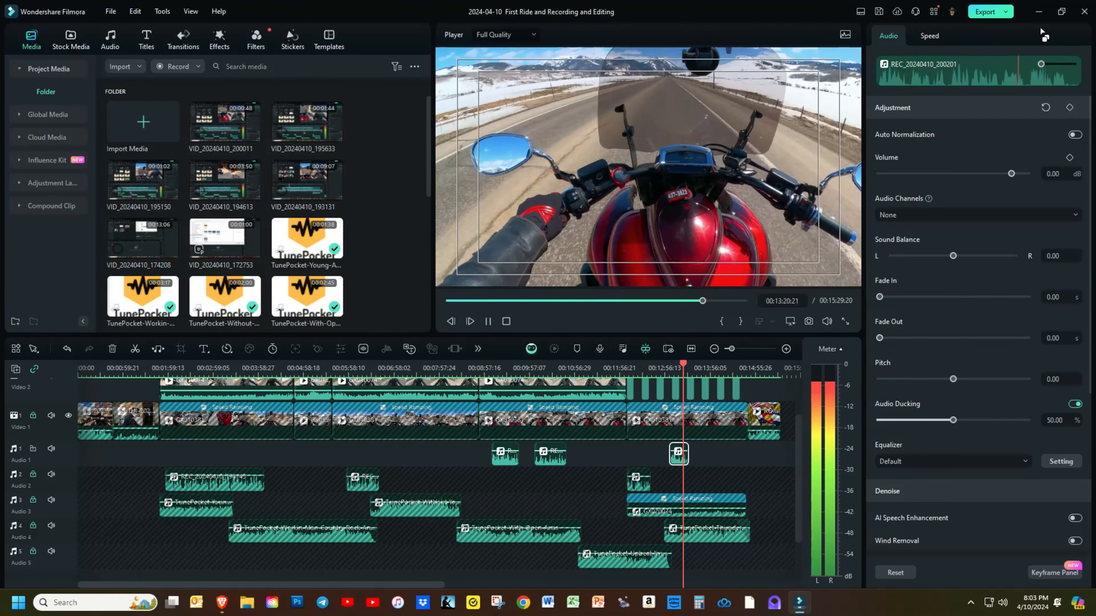
Step: Open the video's local export settings and go to the output file name
{"action": "left_click", "coordinate": [984, 12]}
{"action": "left_click", "coordinate": [583, 181]}
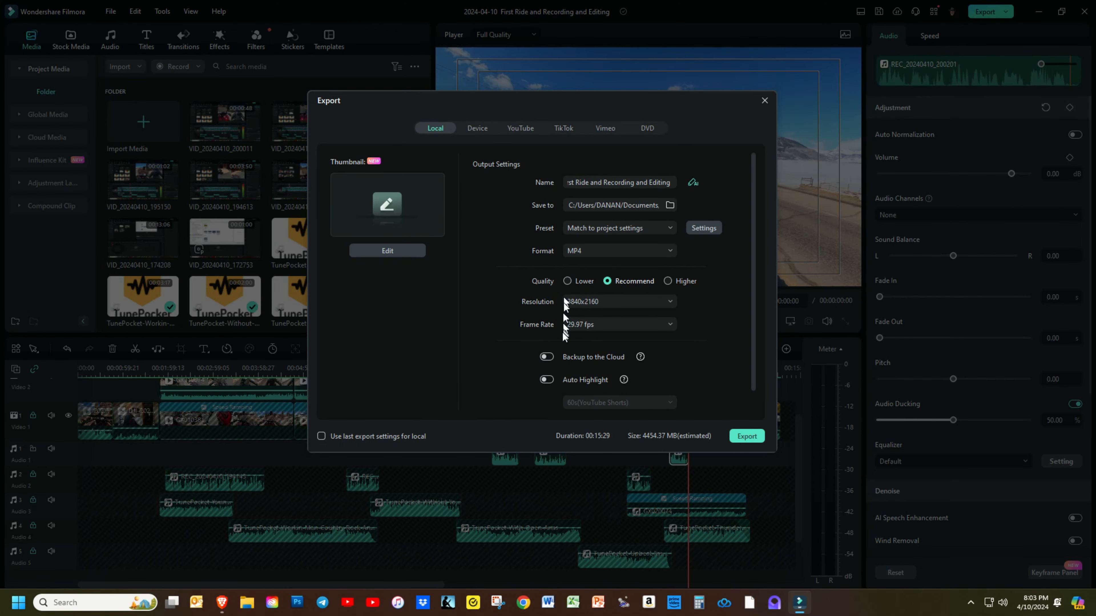